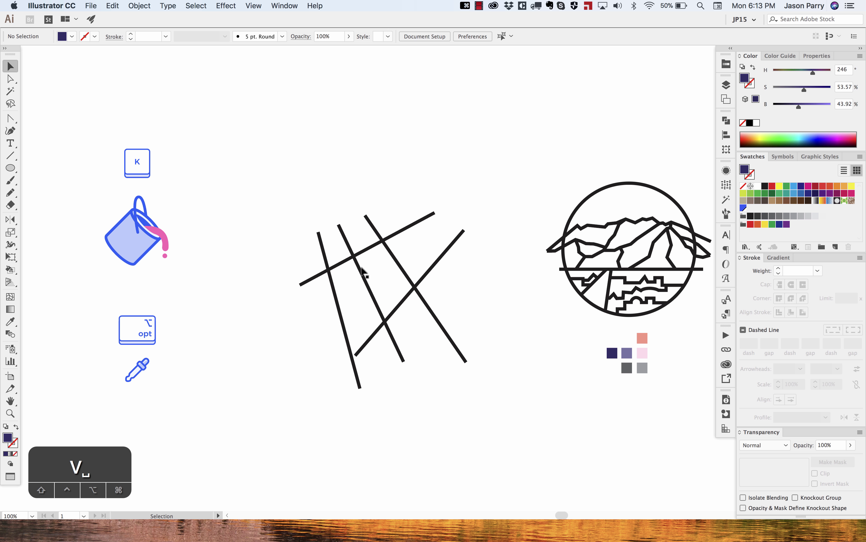
# - Turn the five crossing lines into a Live Paint group and fill the central enclosed region with magenta
pyautogui.moveTo(265, 185)
pyautogui.mouseDown()
pyautogui.moveTo(454, 387)
pyautogui.moveTo(499, 458)
pyautogui.mouseUp()
pyautogui.press('k')
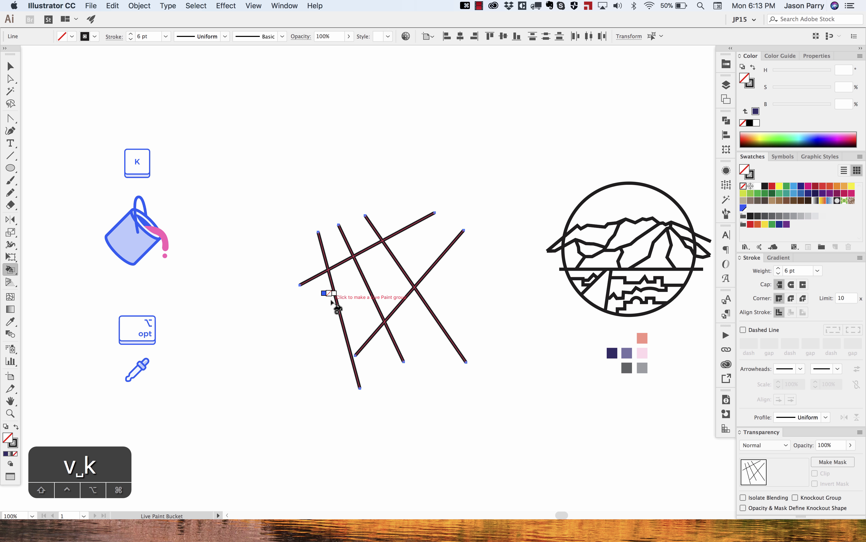
pyautogui.press('Right')
pyautogui.press('Right')
pyautogui.press('Right')
pyautogui.press('Right')
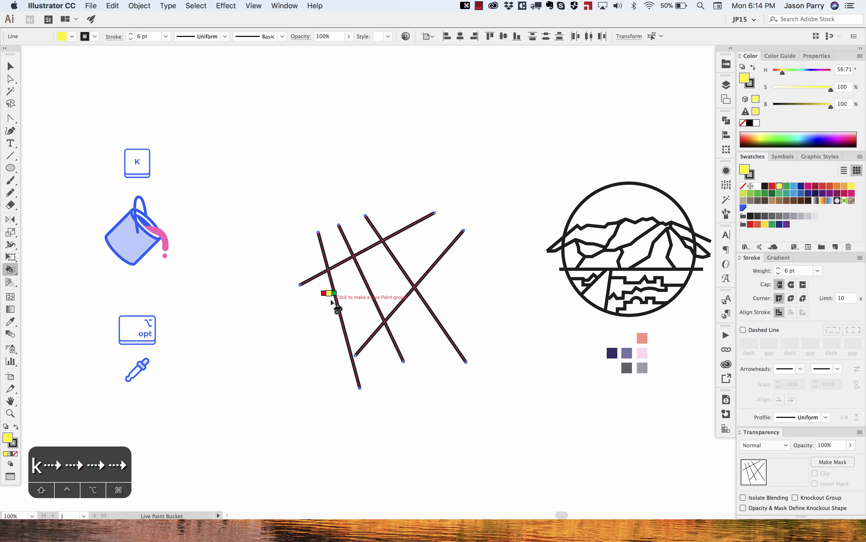
pyautogui.press('Right')
pyautogui.press('Right')
pyautogui.press('Right')
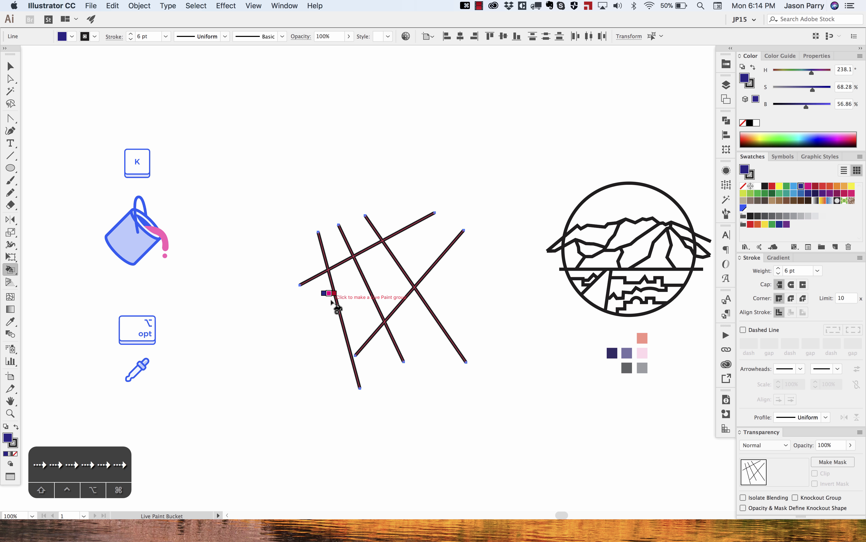
pyautogui.press('Right')
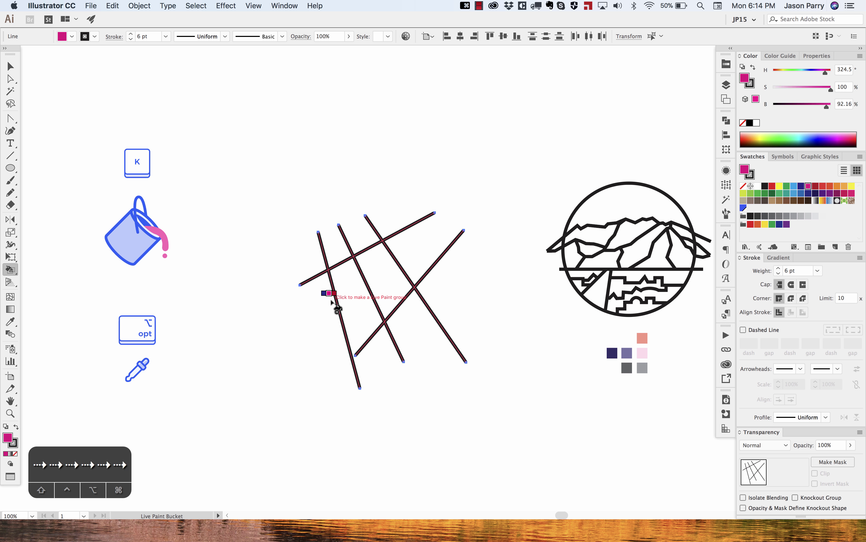
pyautogui.click(379, 276)
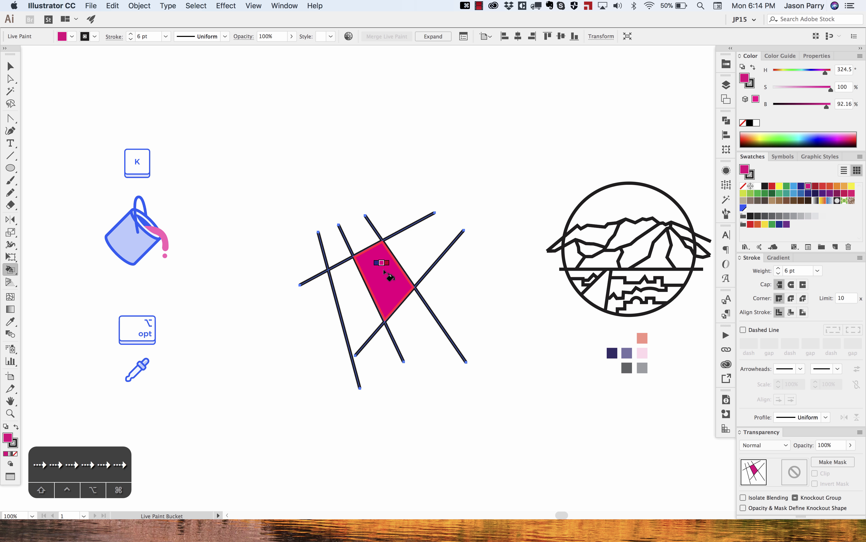
# - Extend the lower endpoint of the diagonal line toward the leftmost line, to about X 737 pt, Y 561 pt, checking the gap in outline view
pyautogui.press('Right')
pyautogui.press('Right')
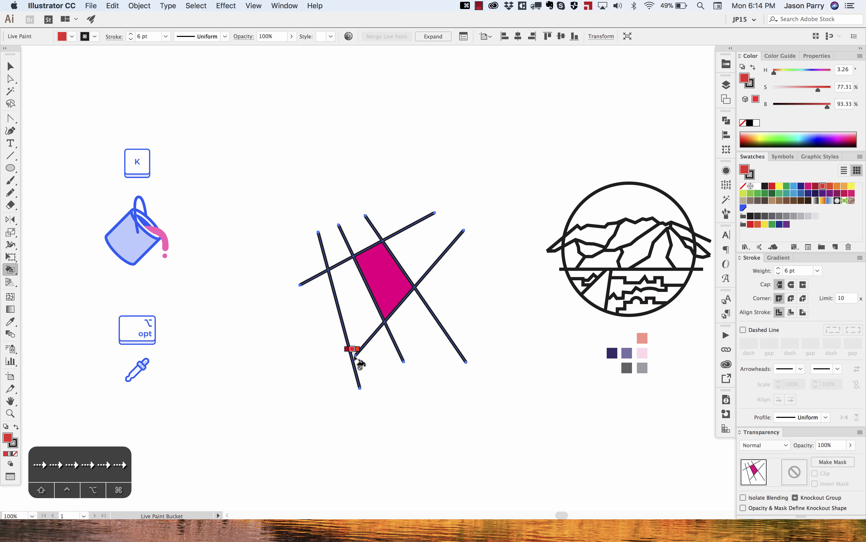
pyautogui.scroll(5, 357, 353)
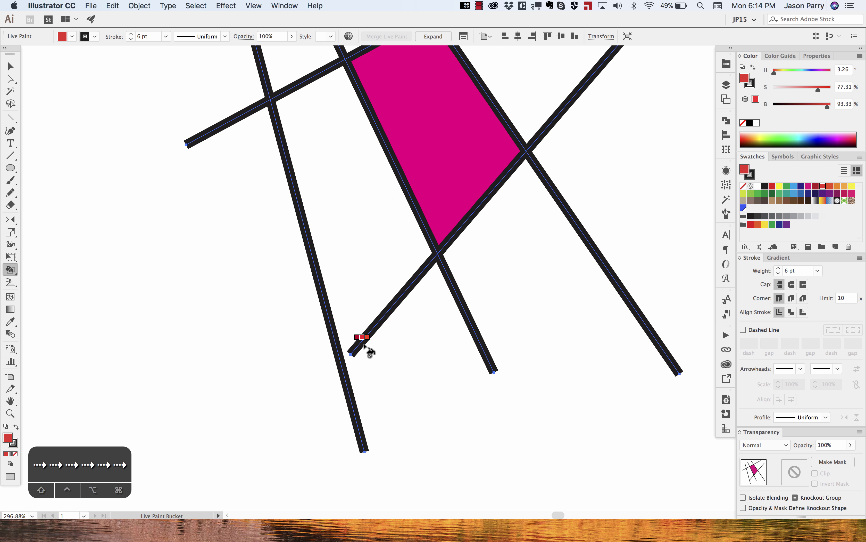
pyautogui.scroll(4, 338, 366)
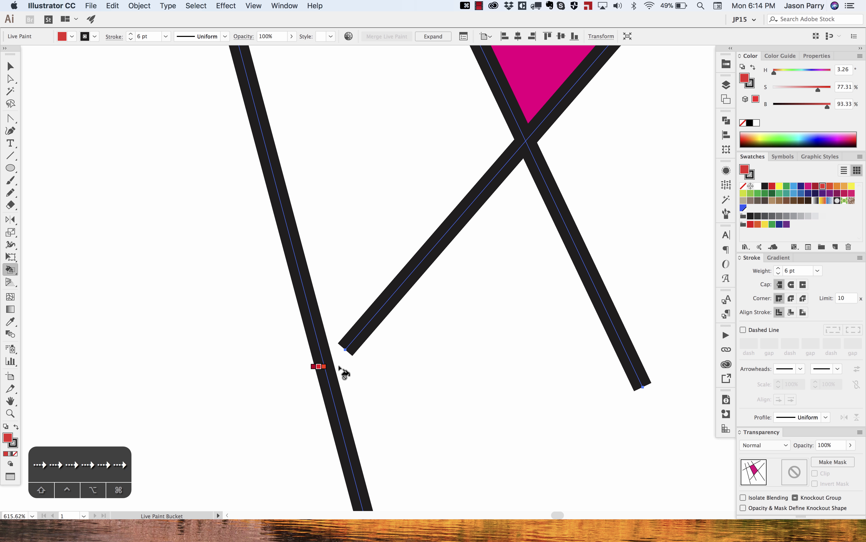
pyautogui.press('a')
pyautogui.moveTo(345, 349); pyautogui.dragTo(334, 365)
pyautogui.press('super+y')
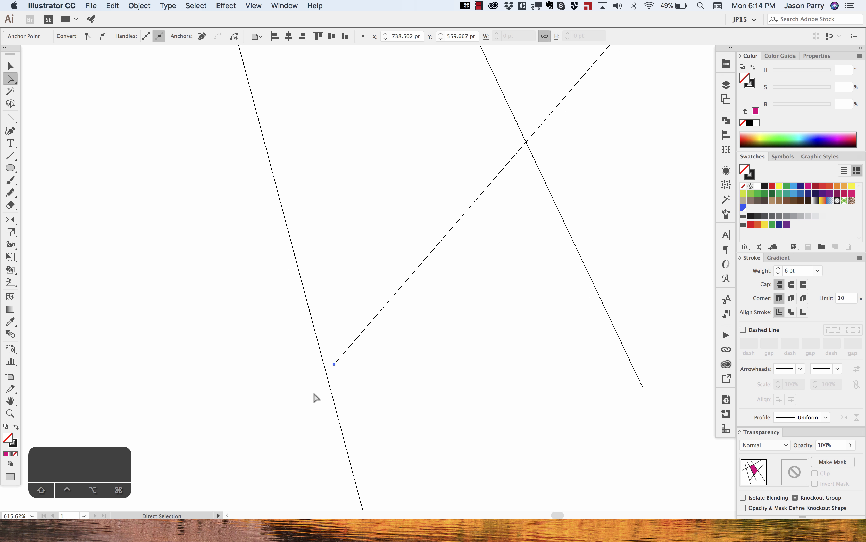
pyautogui.scroll(6, 330, 377)
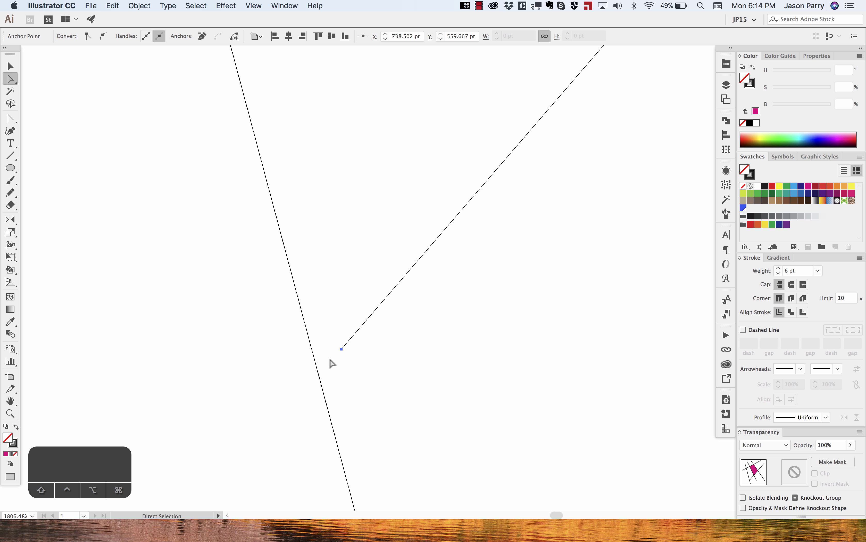
pyautogui.moveTo(341, 349); pyautogui.dragTo(329, 362)
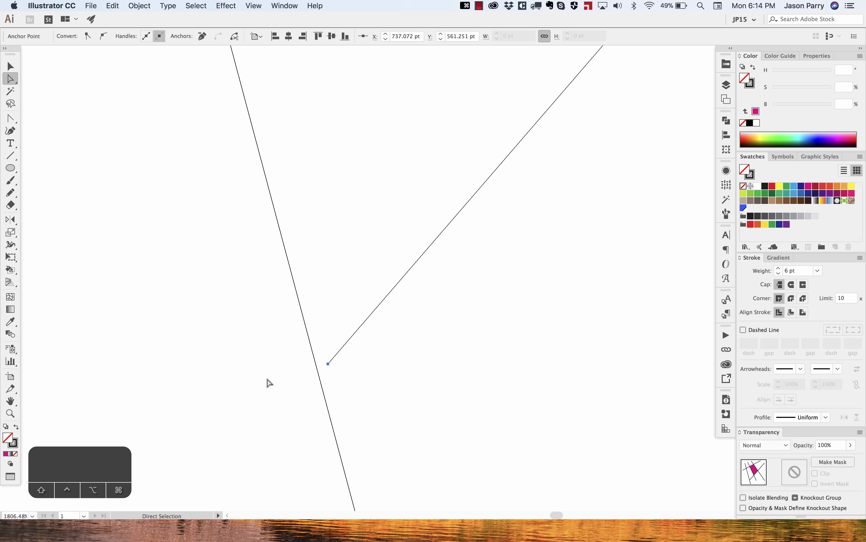
pyautogui.scroll(-1, 268, 380)
pyautogui.scroll(-10, 270, 383)
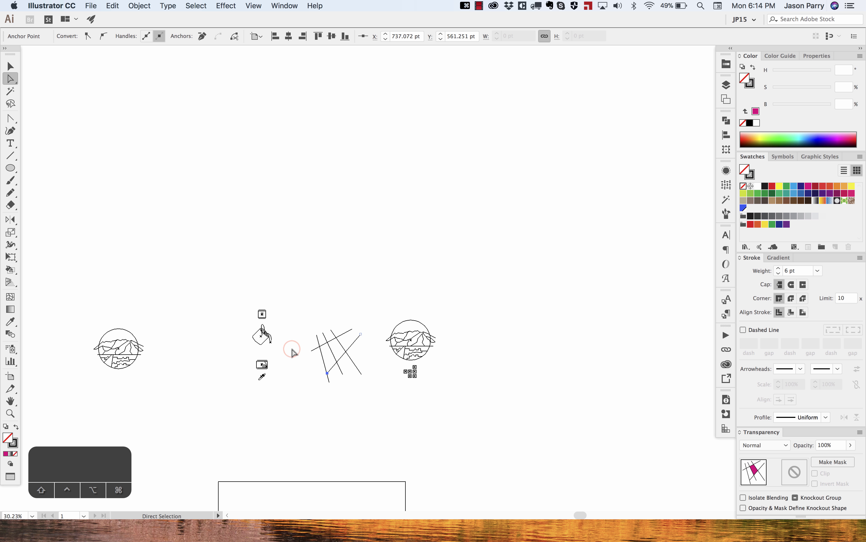
pyautogui.keyDown('super'); pyautogui.click(293, 352); pyautogui.keyUp('super')
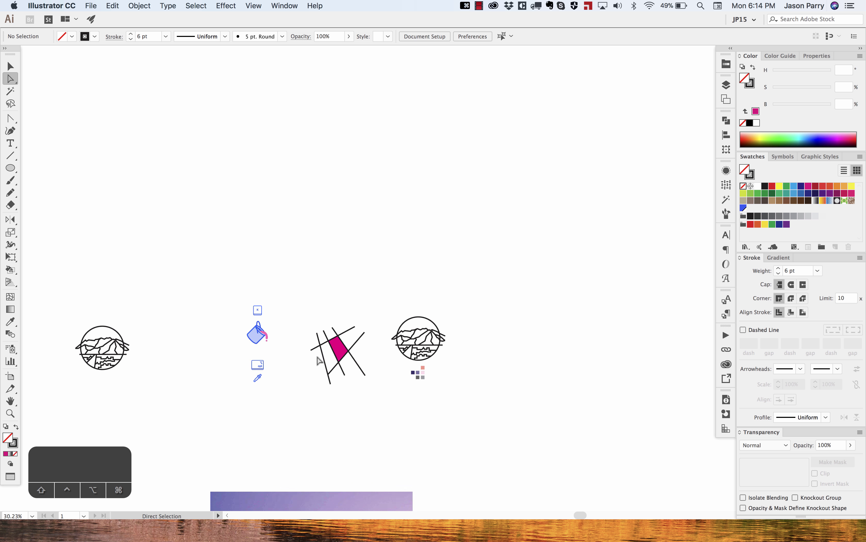
# - Fill the region between the leftmost line and the magenta area with light blue using the Live Paint Bucket
pyautogui.scroll(5, 323, 353)
pyautogui.press('k')
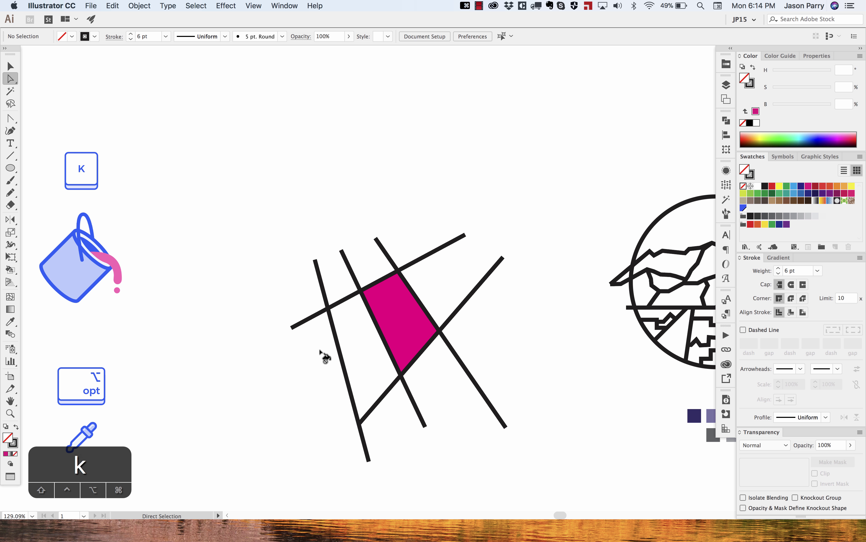
pyautogui.press('Right')
pyautogui.press('Right')
pyautogui.press('Right')
pyautogui.press('Right')
pyautogui.press('Right')
pyautogui.press('Left')
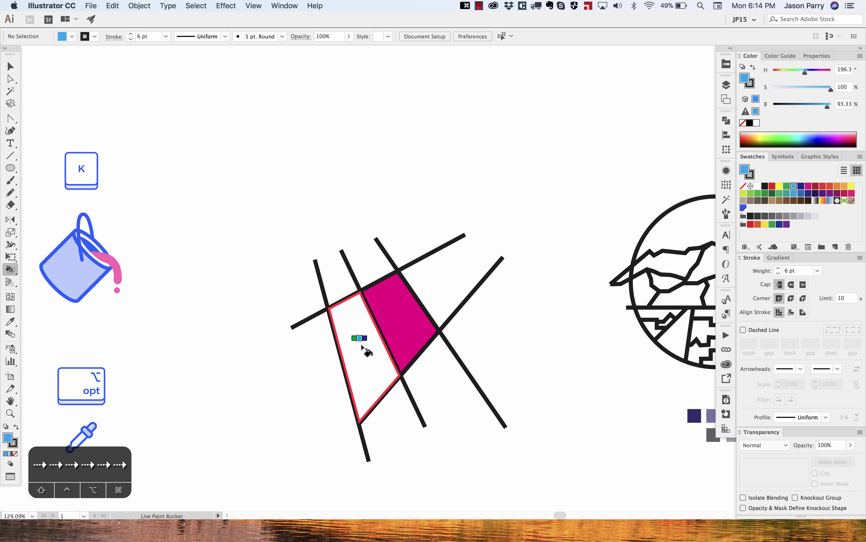
pyautogui.click(360, 344)
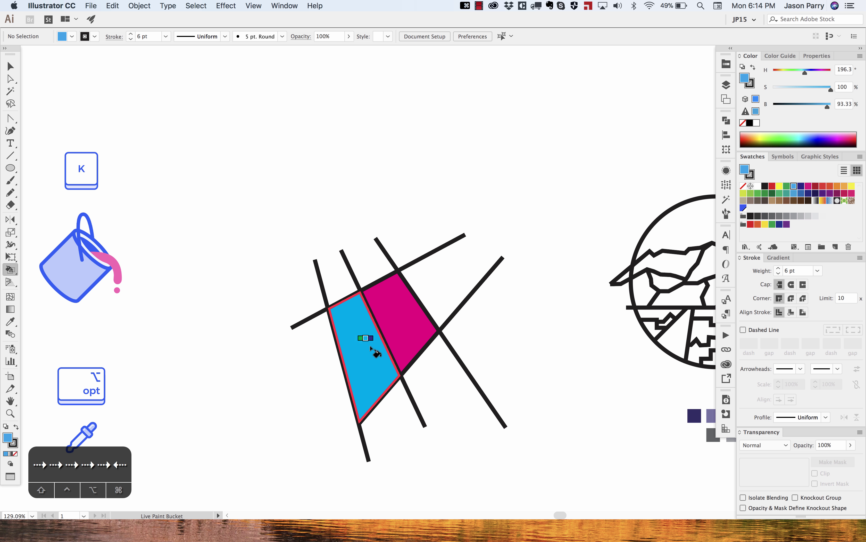
# - Move the diagonal line's upper endpoint to about X 938, Y 330 pt and its lower endpoint to about X 756, Y 539 pt
pyautogui.press('a')
pyautogui.click(363, 421)
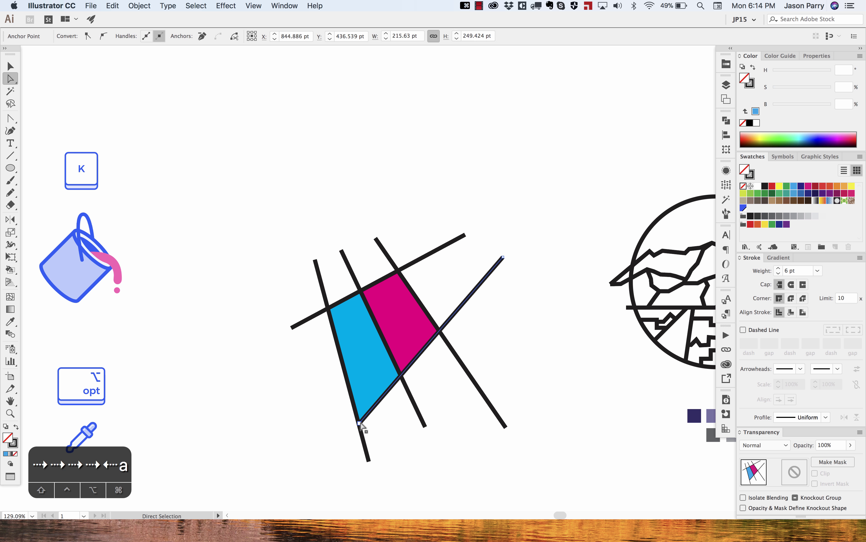
pyautogui.moveTo(504, 256); pyautogui.dragTo(485, 258)
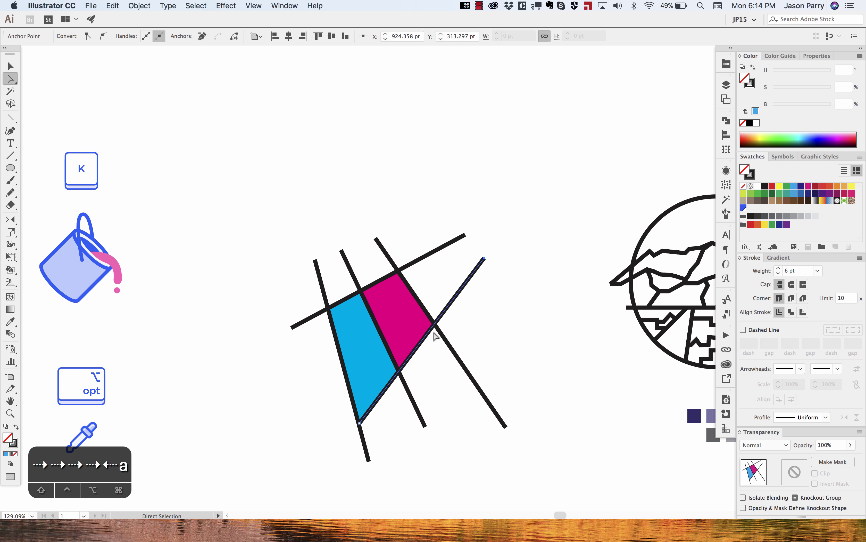
pyautogui.click(493, 277)
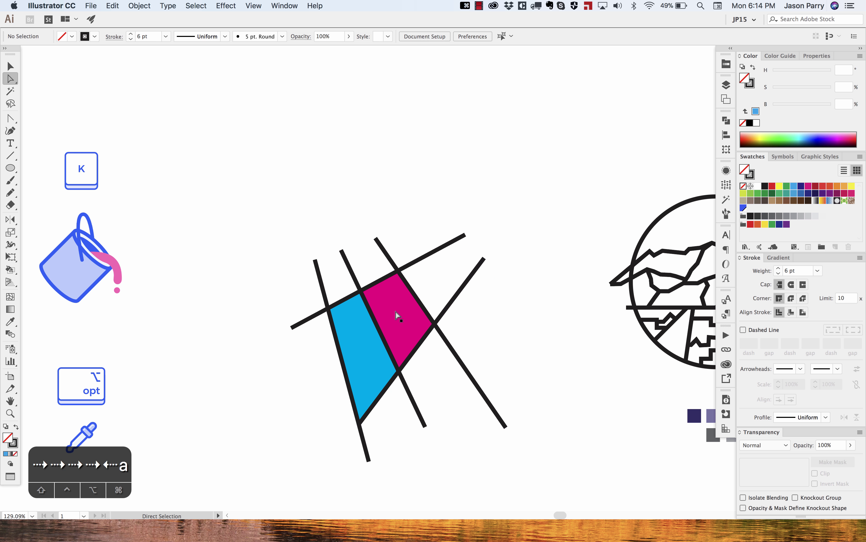
pyautogui.moveTo(484, 258)
pyautogui.mouseDown()
pyautogui.moveTo(495, 277)
pyautogui.moveTo(493, 269)
pyautogui.mouseUp()
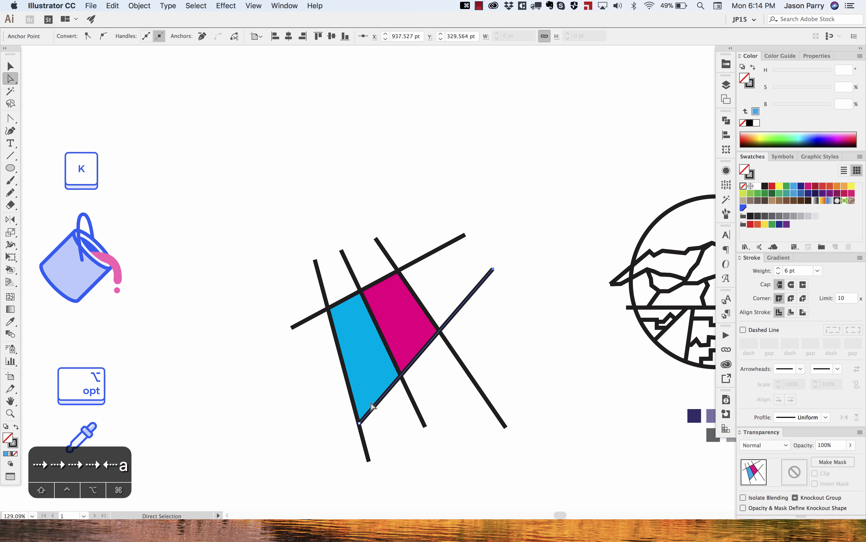
pyautogui.moveTo(361, 423); pyautogui.dragTo(372, 409)
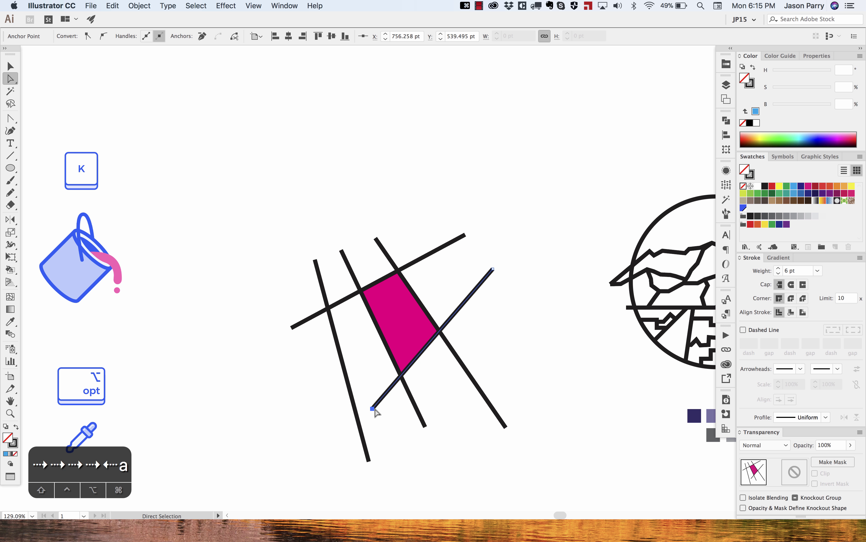
# - Set the Live Paint group's gap detection so that paint stops at custom gaps of 50 pt
pyautogui.click(139, 6)
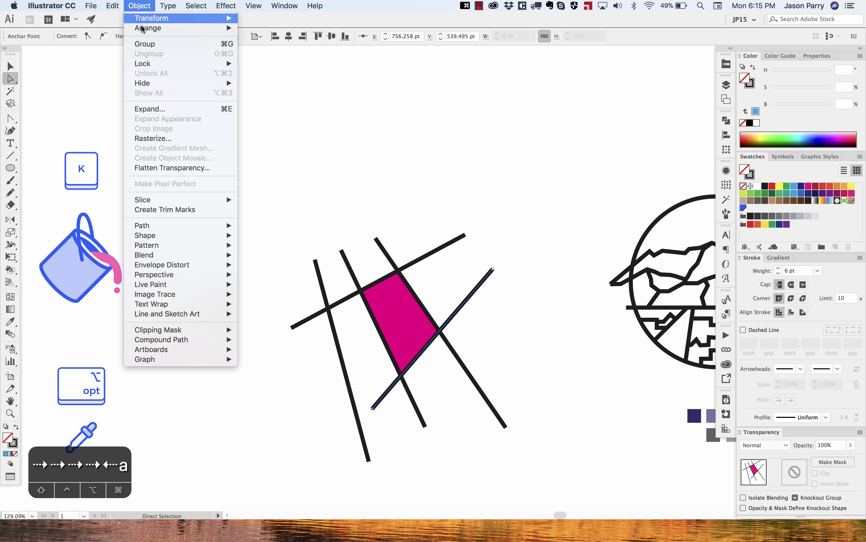
pyautogui.moveTo(166, 276)
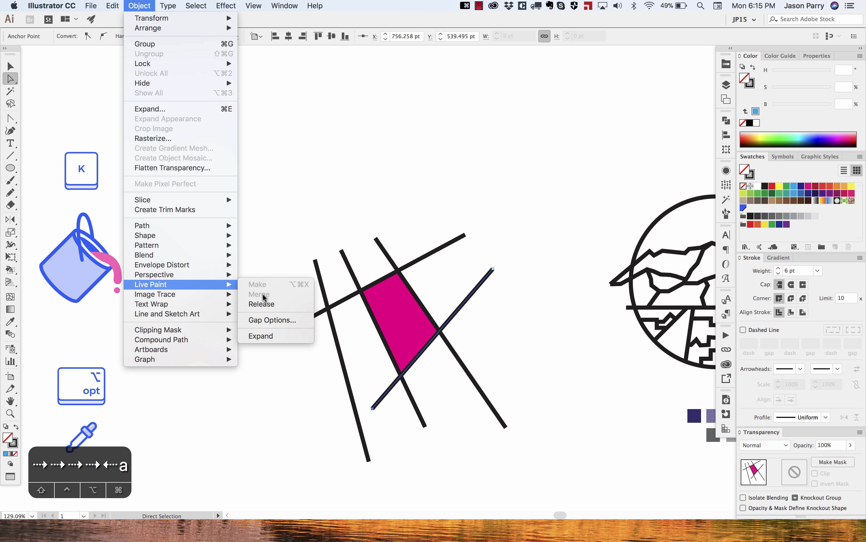
pyautogui.click(271, 321)
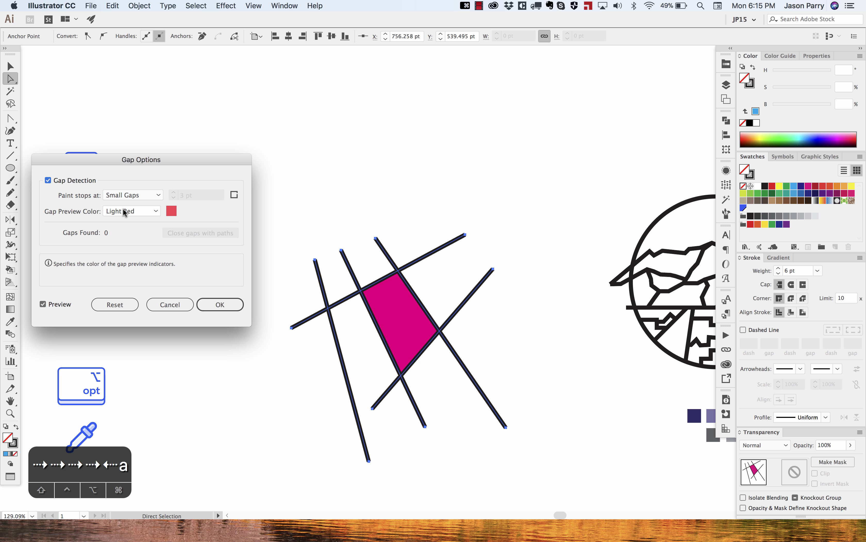
pyautogui.click(130, 195)
pyautogui.click(133, 195)
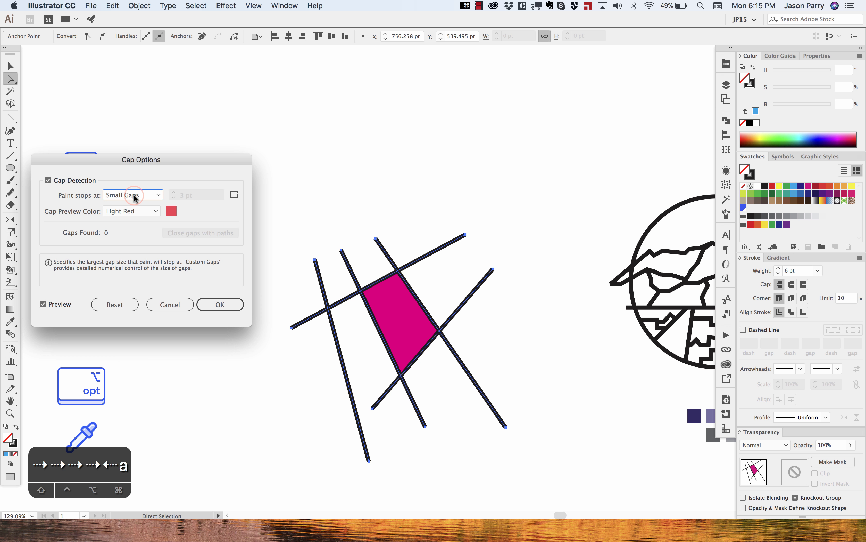
pyautogui.click(133, 195)
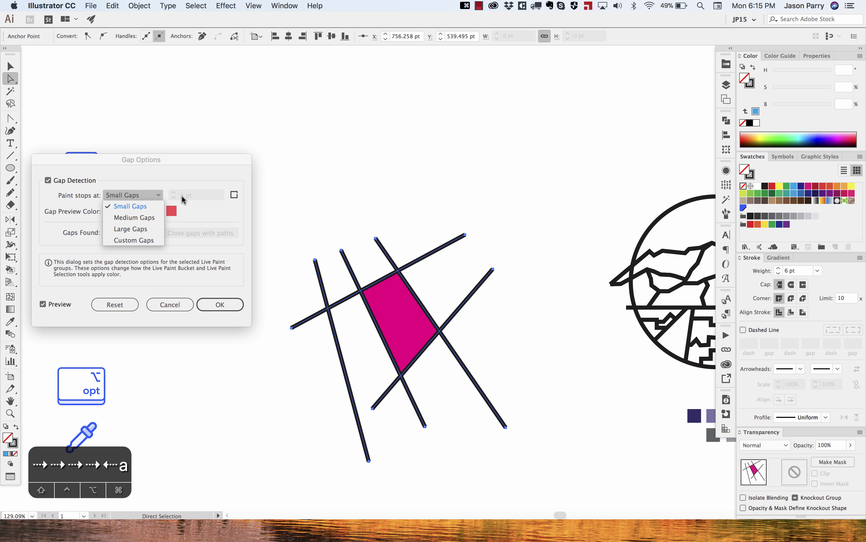
pyautogui.click(136, 217)
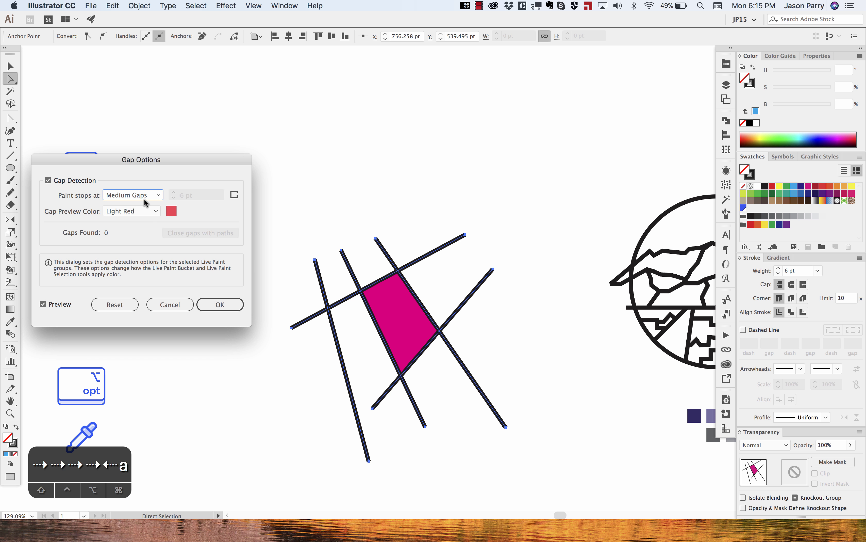
pyautogui.click(143, 197)
pyautogui.click(136, 228)
pyautogui.click(133, 195)
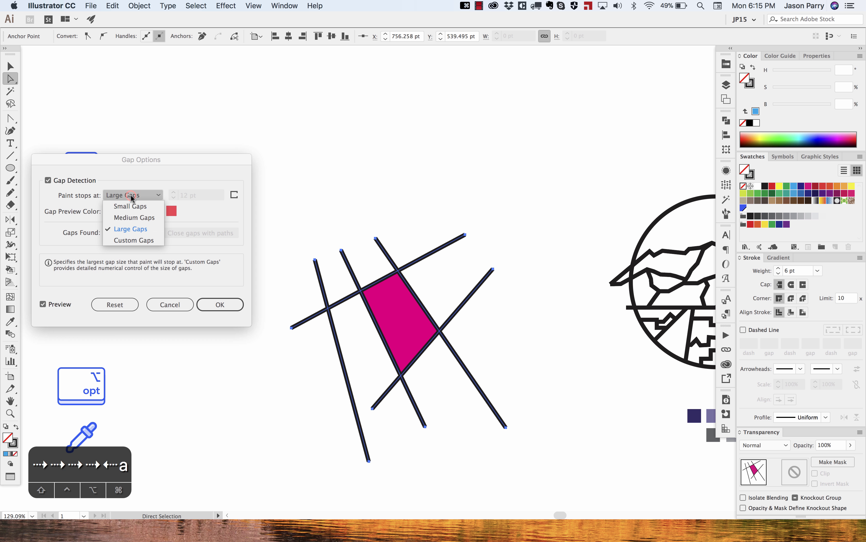
pyautogui.click(133, 239)
pyautogui.click(186, 194)
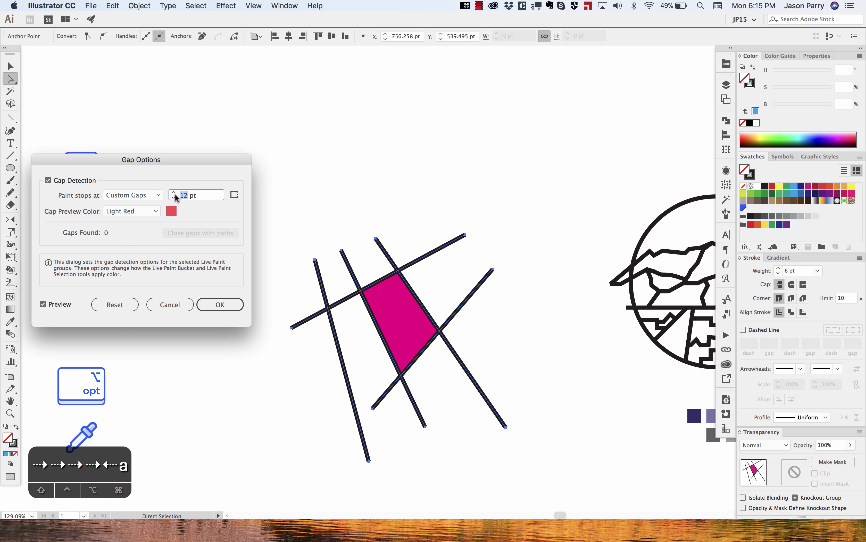
pyautogui.write('50')
pyautogui.click(222, 304)
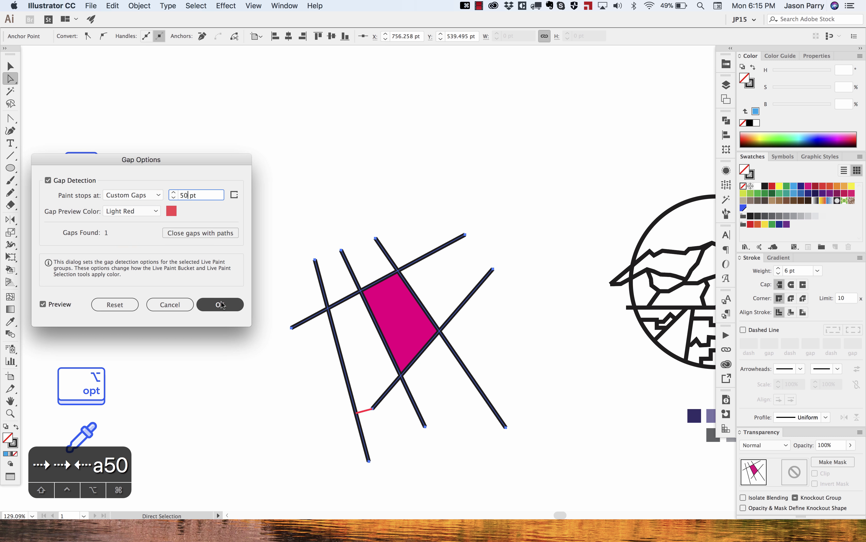
# - Fill the gap-closed region between the leftmost line and the magenta area with light blue using the Live Paint Bucket
pyautogui.press('k')
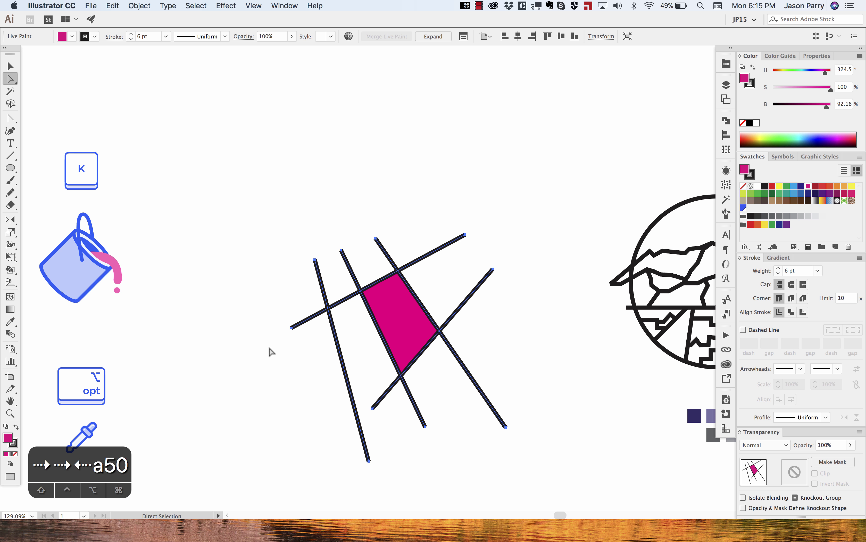
pyautogui.press('k')
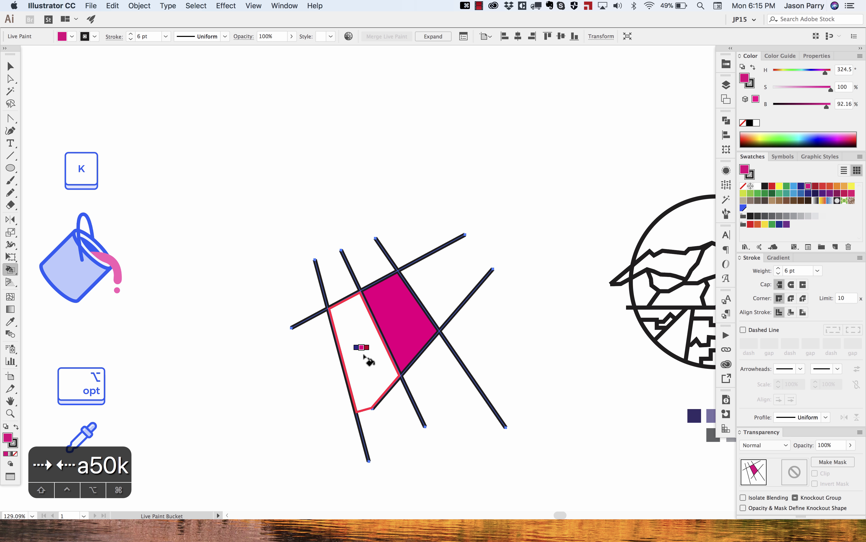
pyautogui.press('Left')
pyautogui.press('Left')
pyautogui.press('Left')
pyautogui.press('Right')
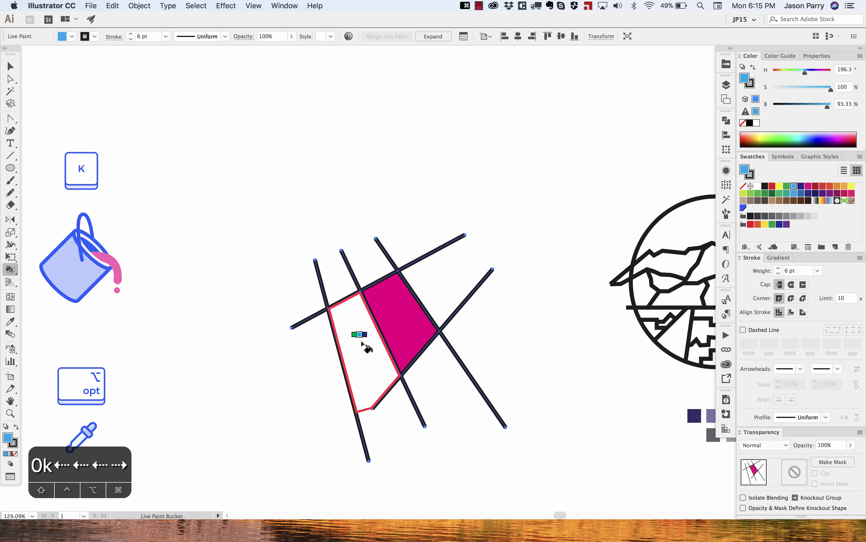
pyautogui.click(365, 346)
# - Examine the lower edge of the light blue region where the paint spans the gap between the two lines
pyautogui.press('a')
pyautogui.click(294, 405)
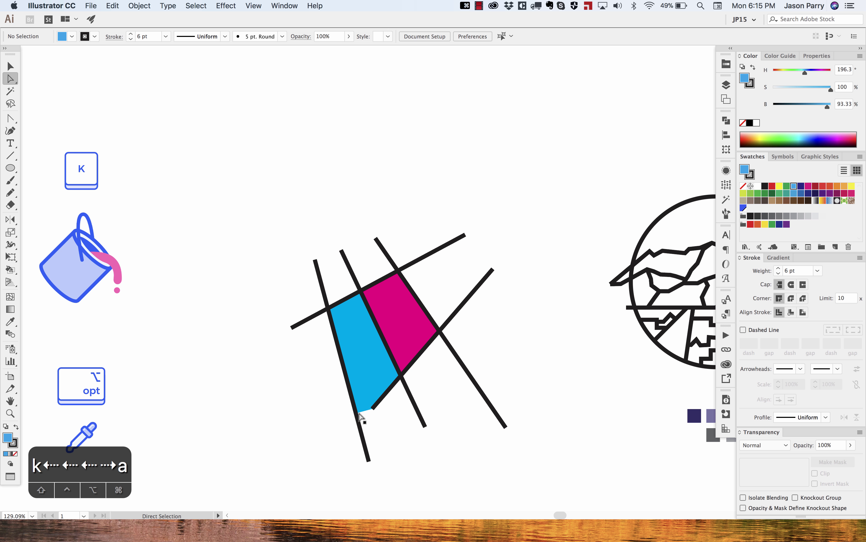
pyautogui.click(369, 408)
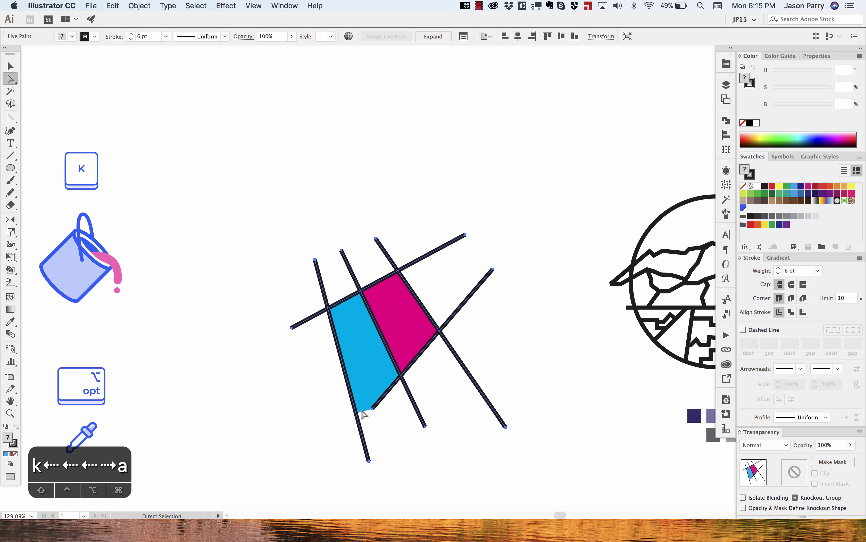
# - Expand the Live Paint group of crossing lines with Object, Fill and Stroke enabled, and deselect it
pyautogui.click(325, 414)
pyautogui.press('space')
pyautogui.moveTo(325, 414); pyautogui.dragTo(286, 374)
pyautogui.press('v')
pyautogui.click(319, 316)
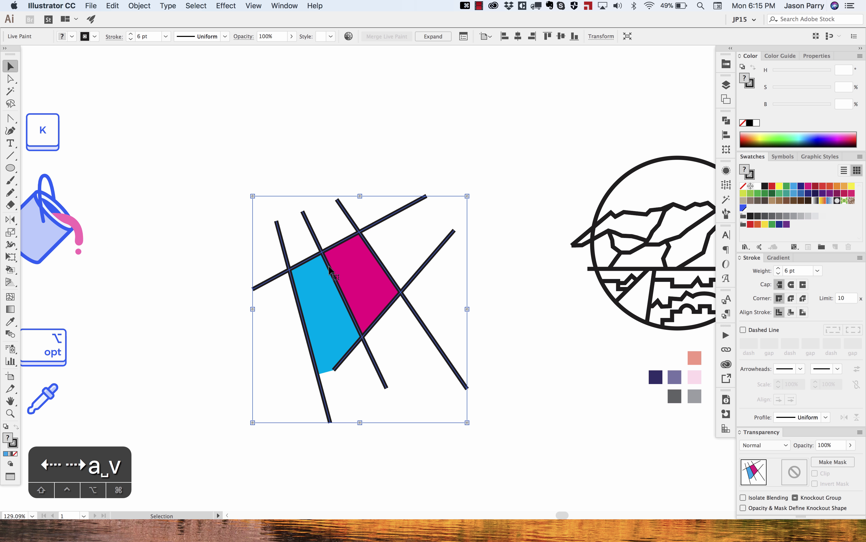
pyautogui.click(144, 5)
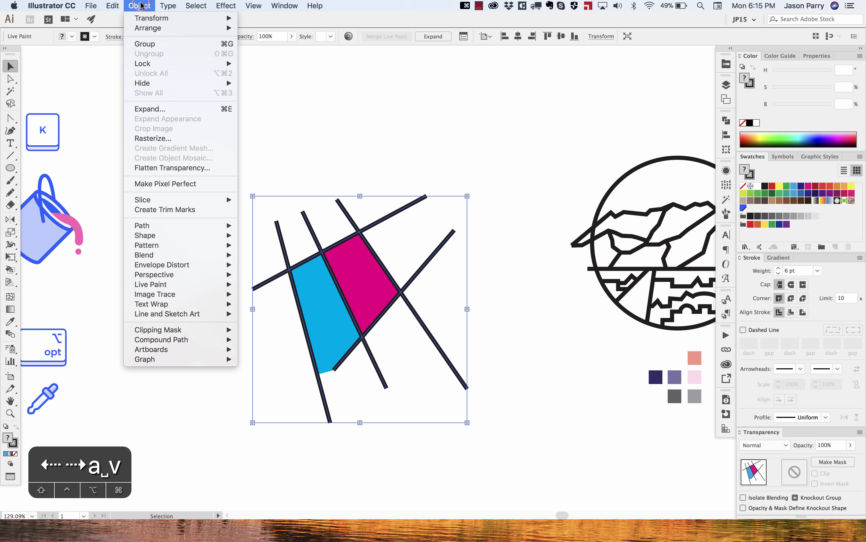
pyautogui.click(157, 111)
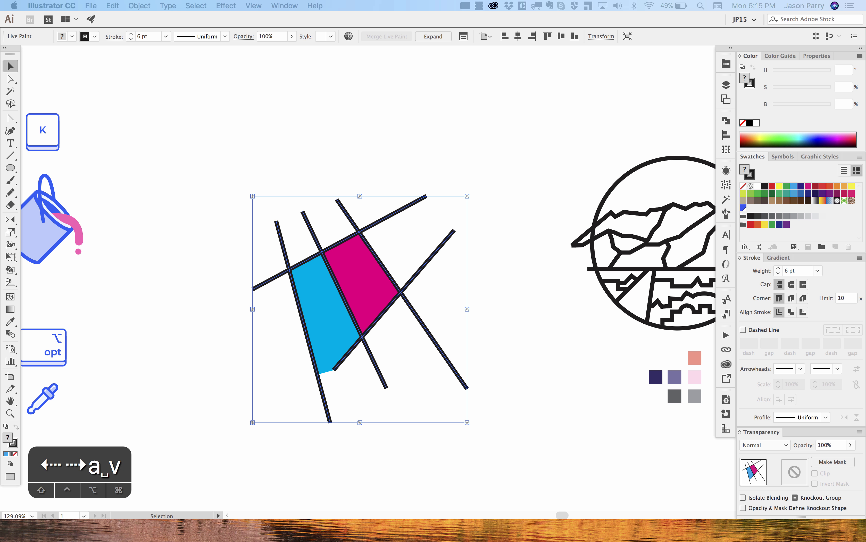
pyautogui.moveTo(267, 183); pyautogui.dragTo(174, 74)
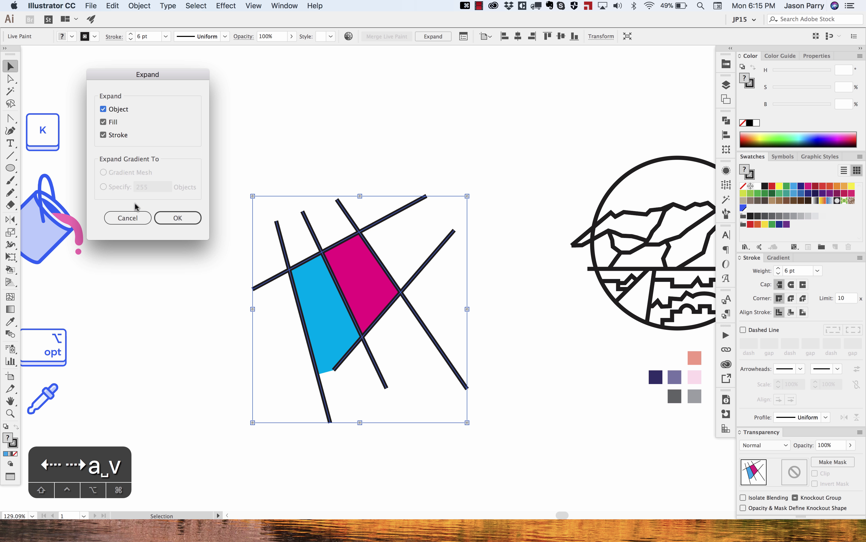
pyautogui.click(180, 218)
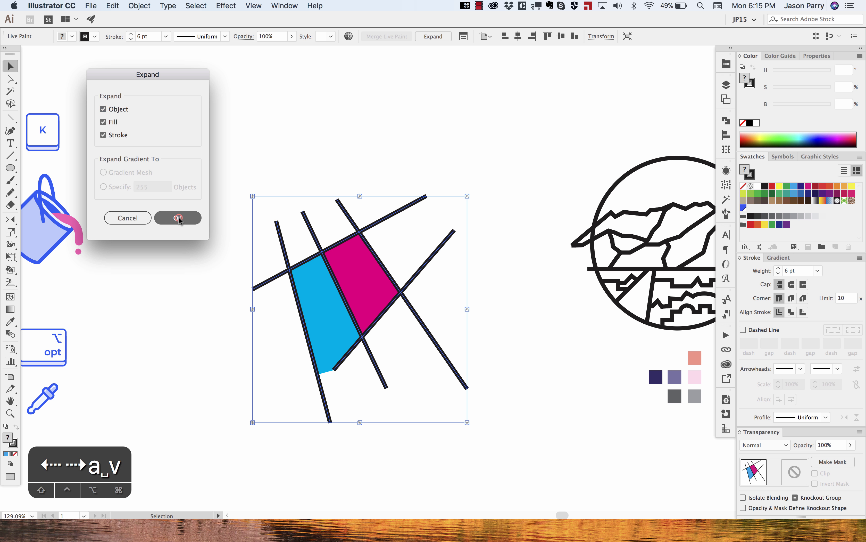
pyautogui.click(178, 218)
pyautogui.click(251, 130)
# - Try separating the expanded artwork by moving the black lines up and to the right and the coloured fills aside, and undo both moves
pyautogui.press('a')
pyautogui.press('alt')
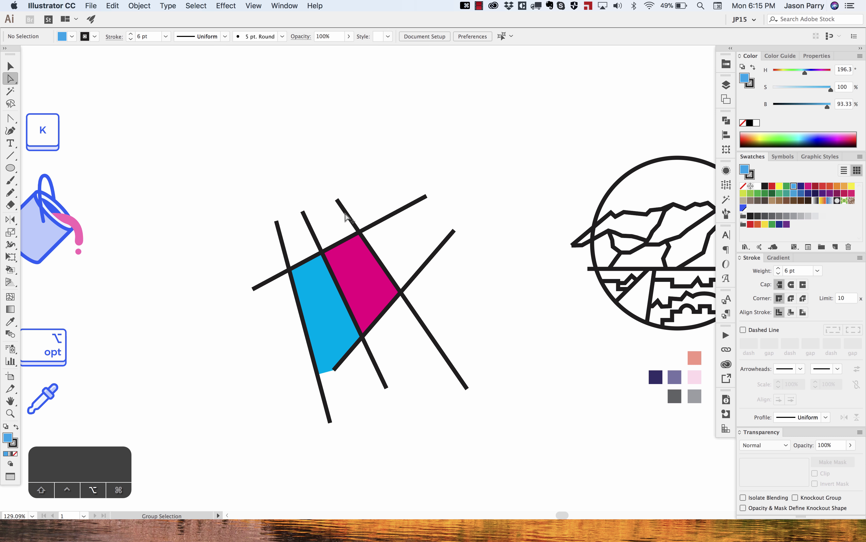
pyautogui.click(345, 215)
pyautogui.moveTo(345, 215)
pyautogui.mouseDown()
pyautogui.moveTo(386, 150)
pyautogui.moveTo(432, 106)
pyautogui.mouseUp()
pyautogui.click(363, 275)
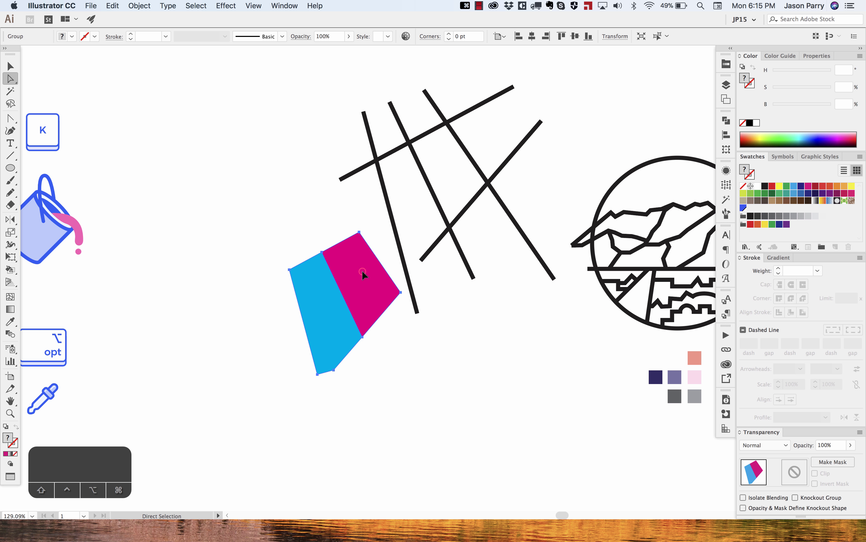
pyautogui.moveTo(364, 275); pyautogui.dragTo(290, 252)
pyautogui.press('super+z')
pyautogui.press('super+z')
# - Select all paths of the circular mountain artwork and review the Shape Builder tool options, accepting them
pyautogui.click(241, 218)
pyautogui.moveTo(241, 218); pyautogui.dragTo(240, 163)
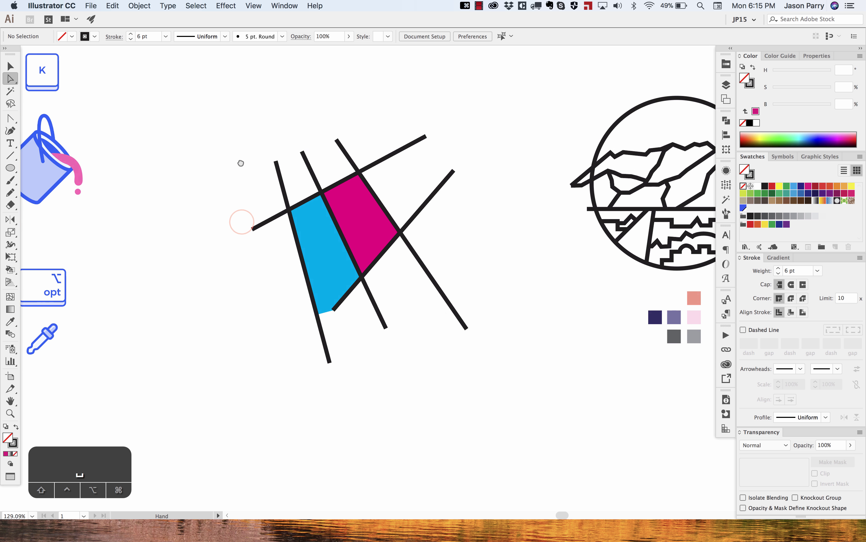
pyautogui.hscroll(10, 242, 166)
pyautogui.moveTo(323, 131); pyautogui.dragTo(282, 157)
pyautogui.press('v')
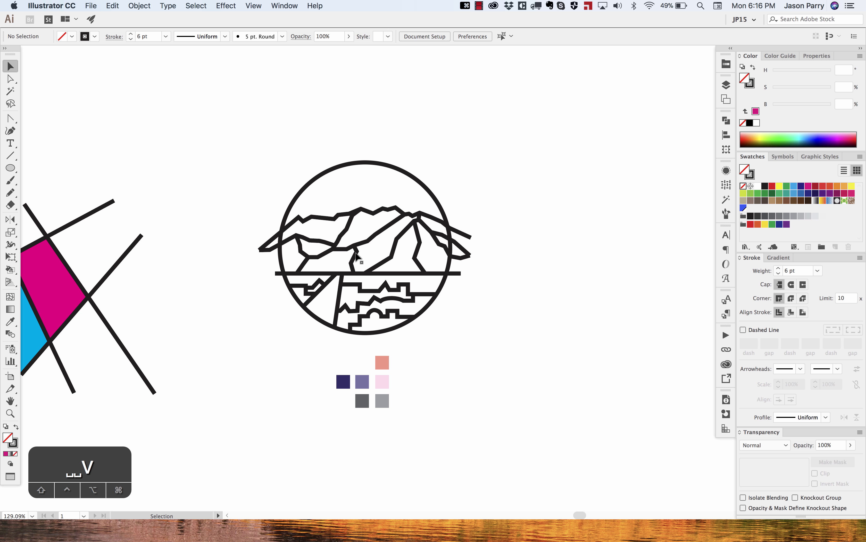
pyautogui.moveTo(303, 206); pyautogui.dragTo(304, 180)
pyautogui.scroll(5, 336, 236)
pyautogui.moveTo(214, 125); pyautogui.dragTo(545, 373)
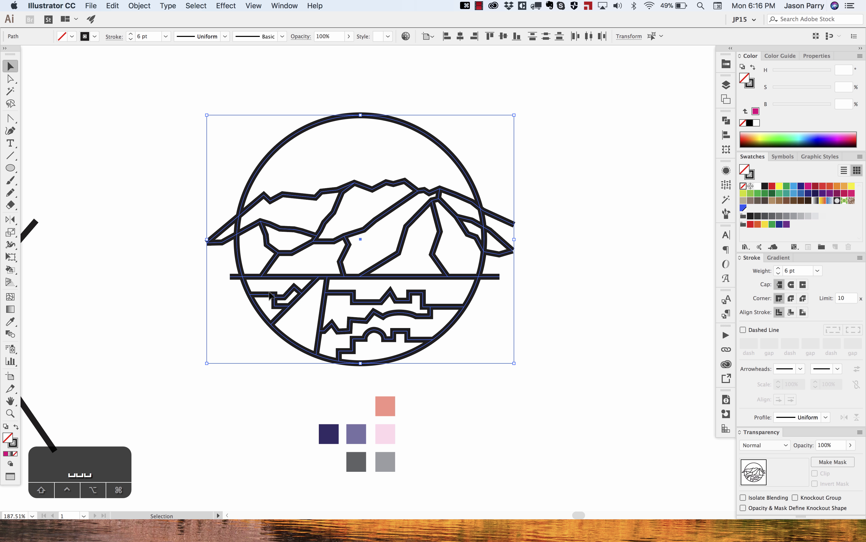
pyautogui.hotkey('shift', 'm')
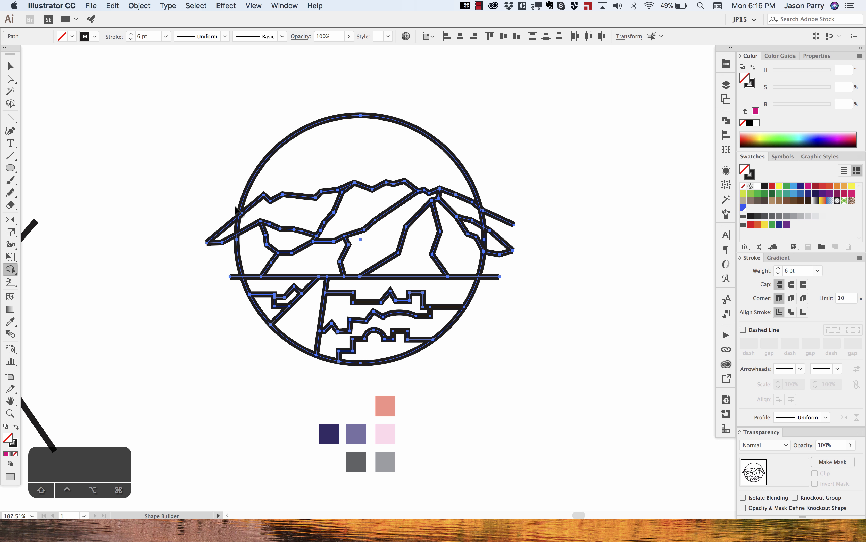
pyautogui.press('Return')
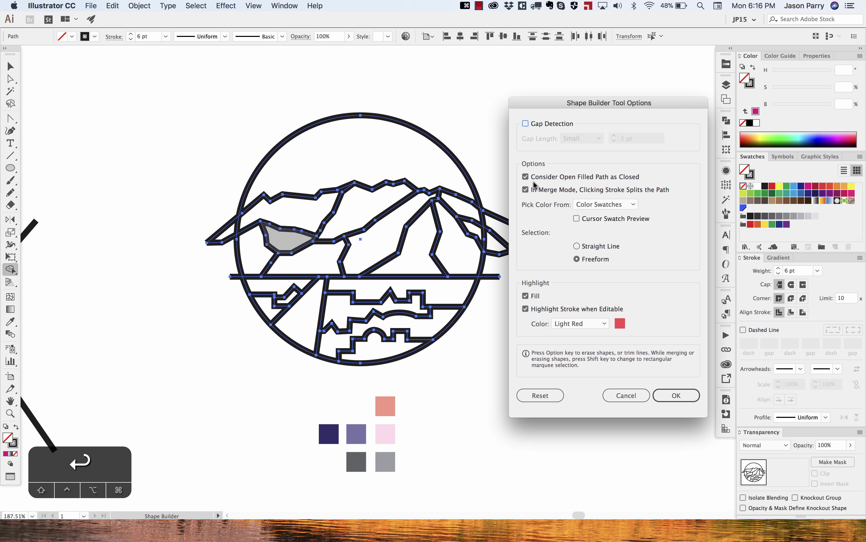
pyautogui.click(677, 396)
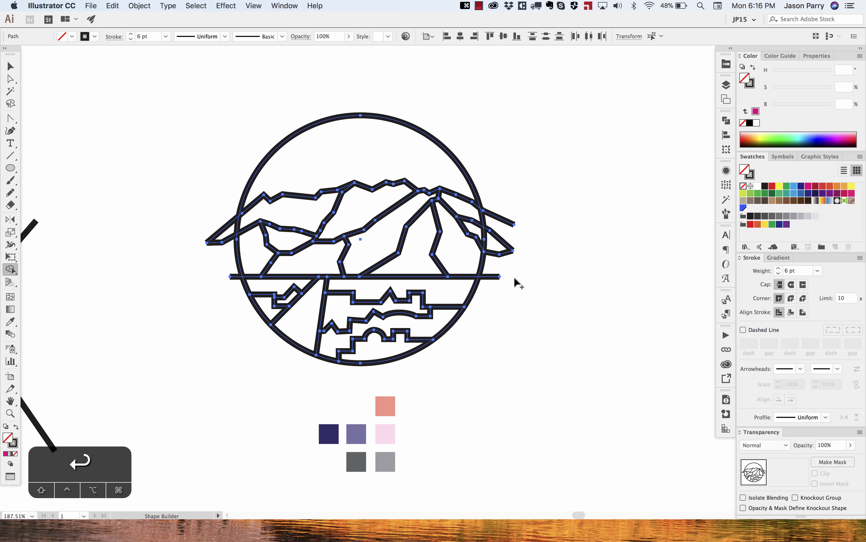
# - Trim the mountain and horizon line ends that overhang both sides of the circle with the Shape Builder, and deselect the artwork
pyautogui.keyDown('alt'); pyautogui.click(494, 277); pyautogui.keyUp('alt')
pyautogui.keyDown('alt'); pyautogui.click(501, 251); pyautogui.keyUp('alt')
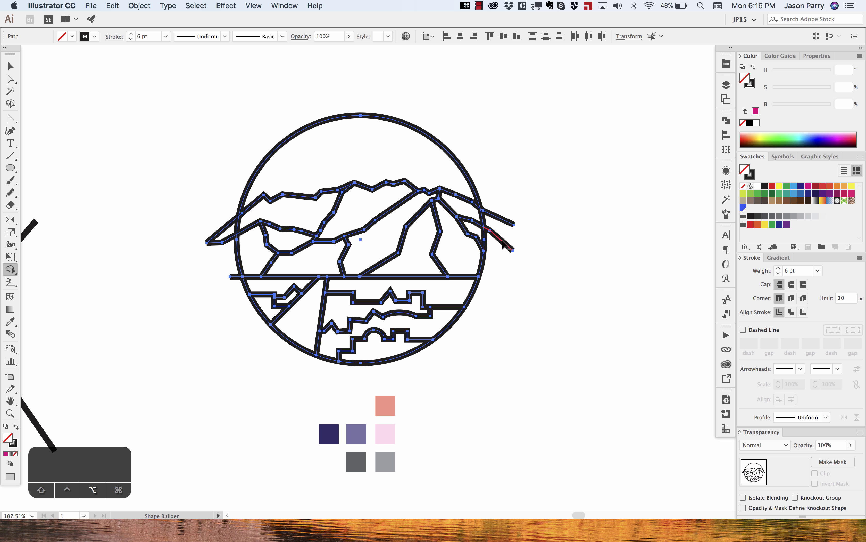
pyautogui.keyDown('alt'); pyautogui.click(503, 245); pyautogui.keyUp('alt')
pyautogui.keyDown('alt'); pyautogui.click(502, 220); pyautogui.keyUp('alt')
pyautogui.keyDown('alt'); pyautogui.click(228, 227); pyautogui.keyUp('alt')
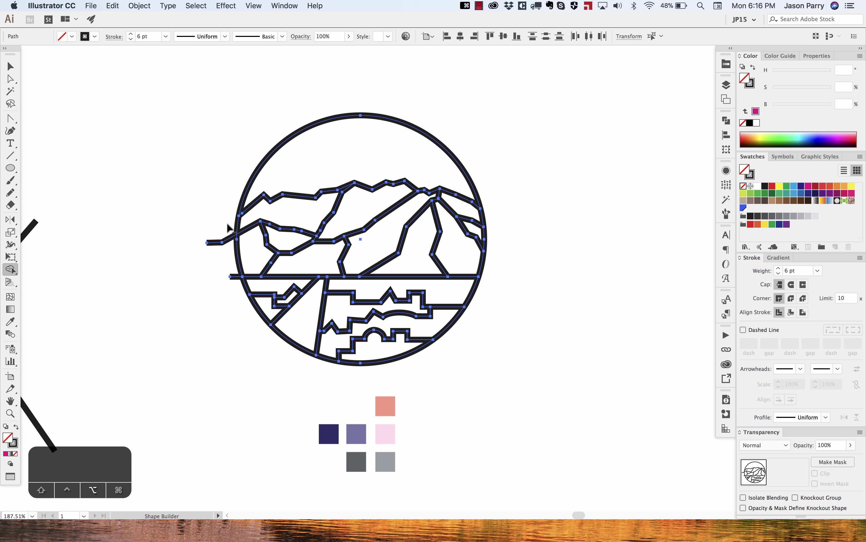
pyautogui.keyDown('alt'); pyautogui.click(229, 242); pyautogui.keyUp('alt')
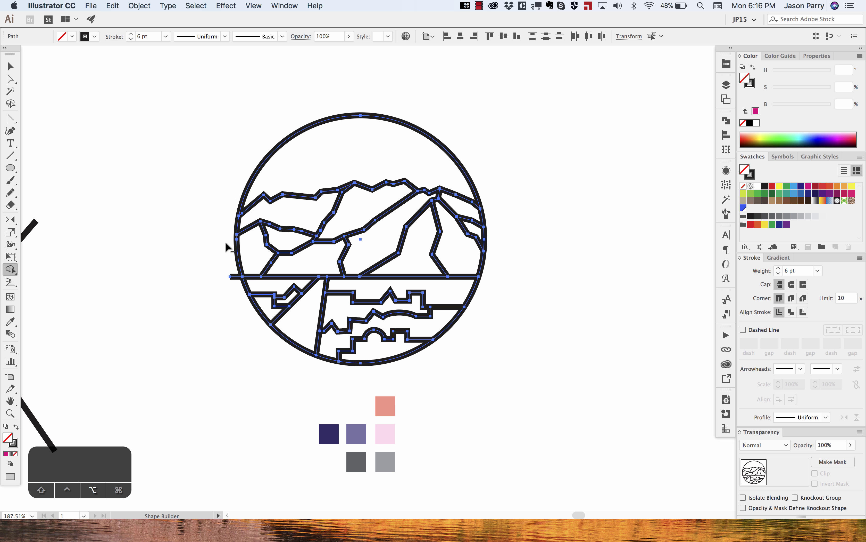
pyautogui.keyDown('alt'); pyautogui.click(236, 278); pyautogui.keyUp('alt')
pyautogui.press('a')
pyautogui.click(215, 274)
pyautogui.moveTo(217, 277)
pyautogui.mouseDown()
pyautogui.moveTo(190, 261)
pyautogui.moveTo(222, 284)
pyautogui.mouseUp()
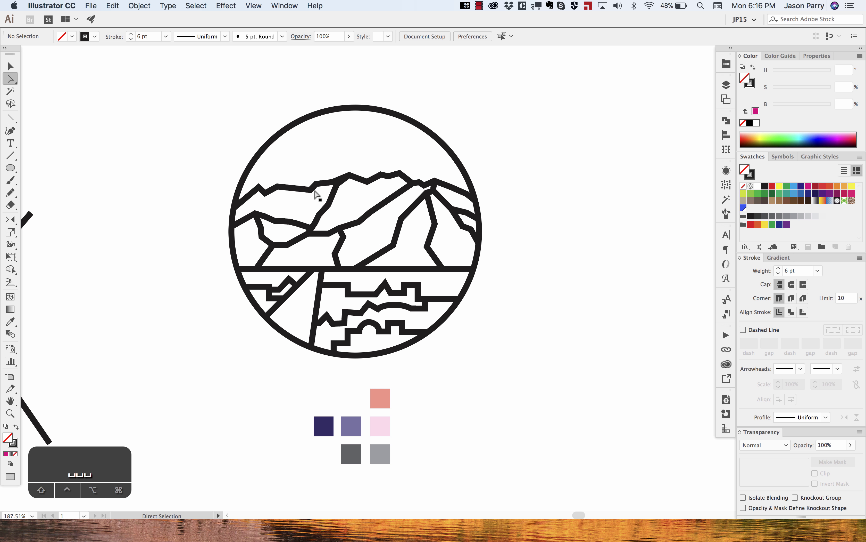
# - Examine how the artwork is built from separate mountain paths and an outer circle, checking the areas between them against the transparency grid
pyautogui.hscroll(-10, 317, 195)
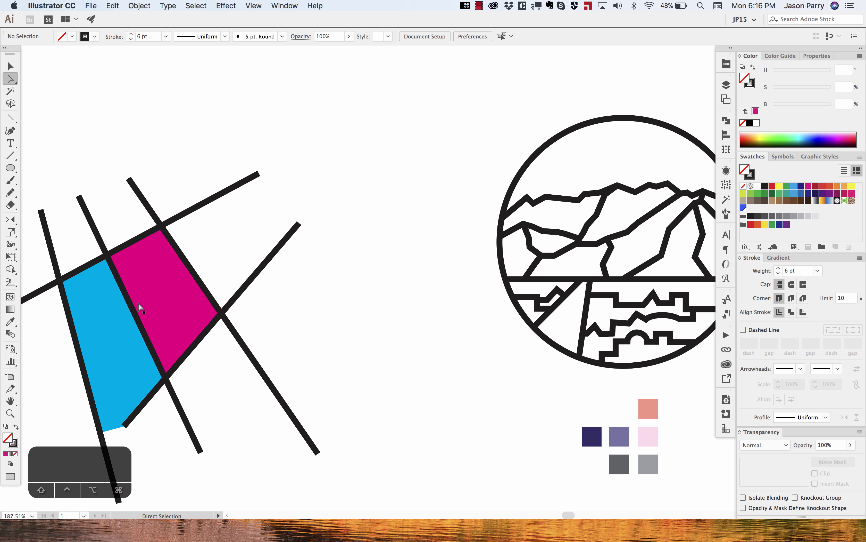
pyautogui.hscroll(10, 263, 287)
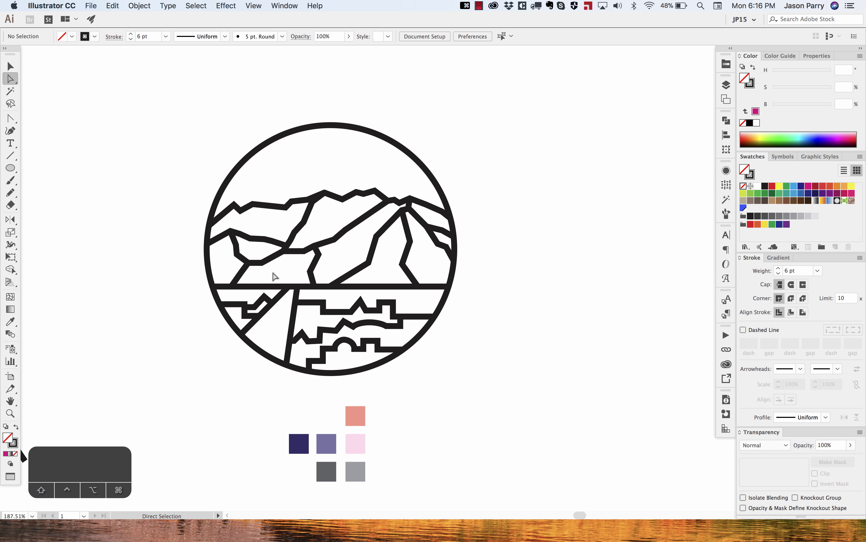
pyautogui.click(291, 202)
pyautogui.click(310, 219)
pyautogui.click(265, 239)
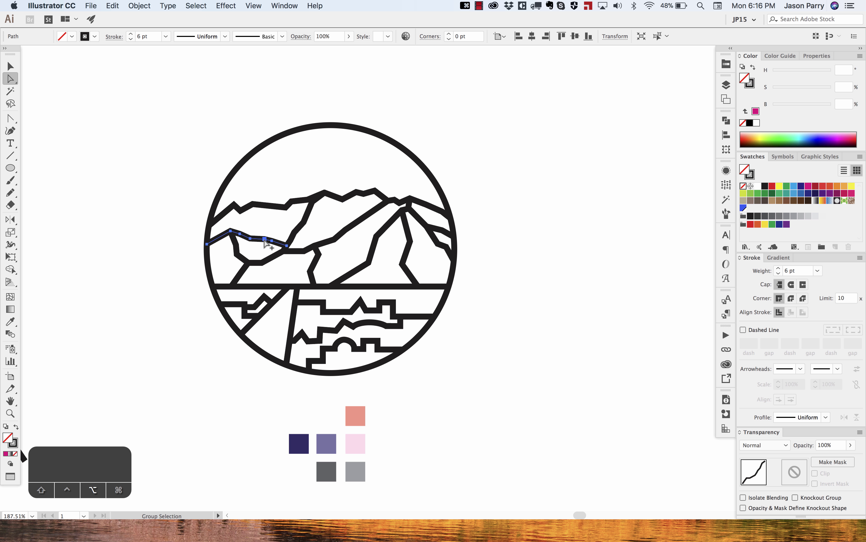
pyautogui.press('super+shift+d')
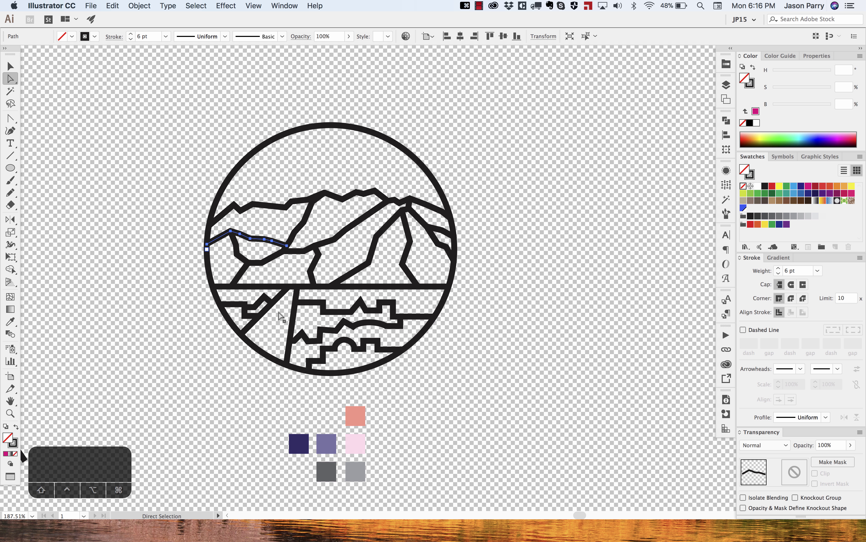
pyautogui.press('super+shift+d')
pyautogui.press('a')
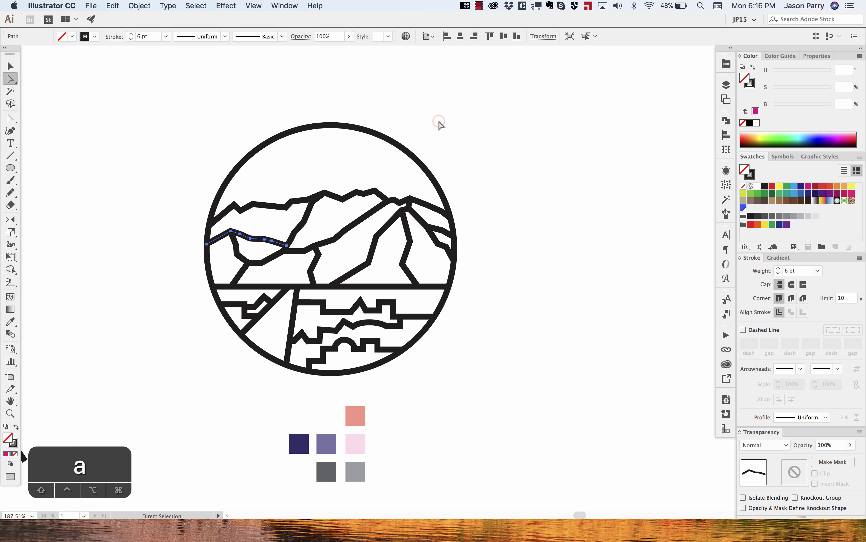
pyautogui.keyDown('alt'); pyautogui.click(367, 187); pyautogui.keyUp('alt')
pyautogui.keyDown('alt'); pyautogui.click(306, 222); pyautogui.keyUp('alt')
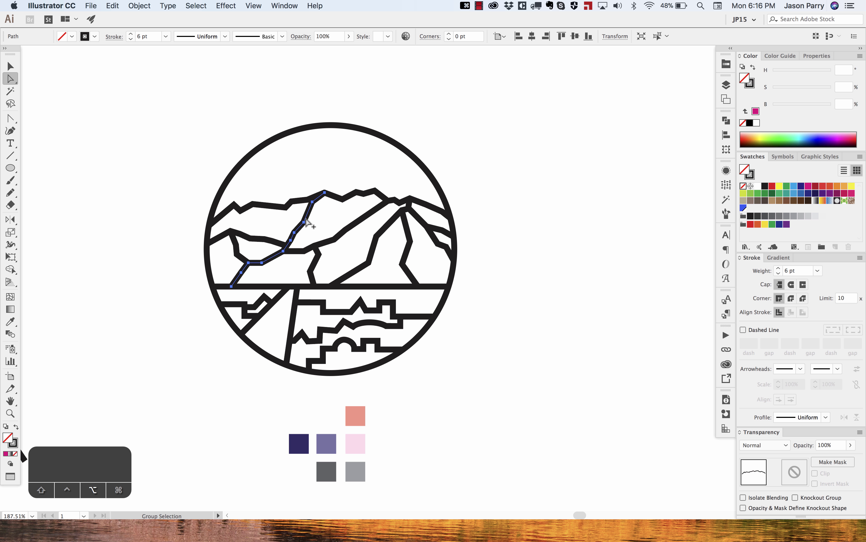
pyautogui.keyDown('alt'); pyautogui.click(267, 239); pyautogui.keyUp('alt')
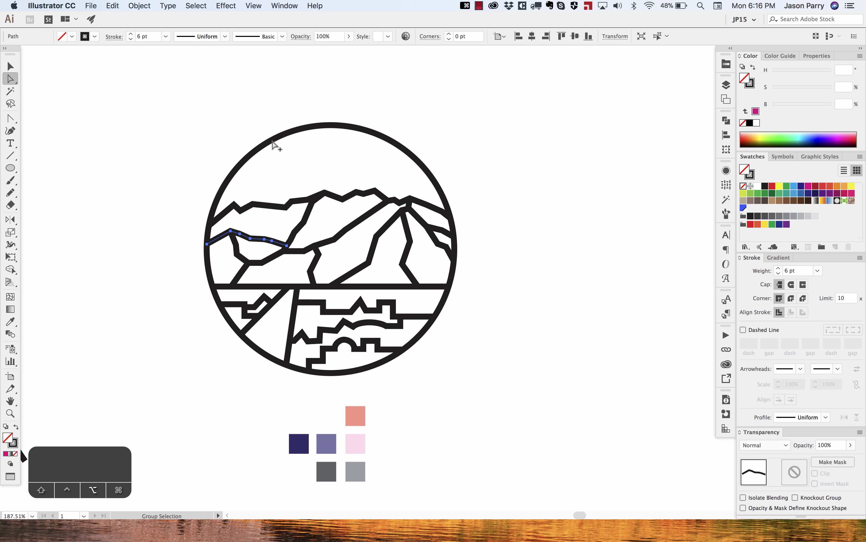
pyautogui.keyDown('alt'); pyautogui.click(272, 142); pyautogui.keyUp('alt')
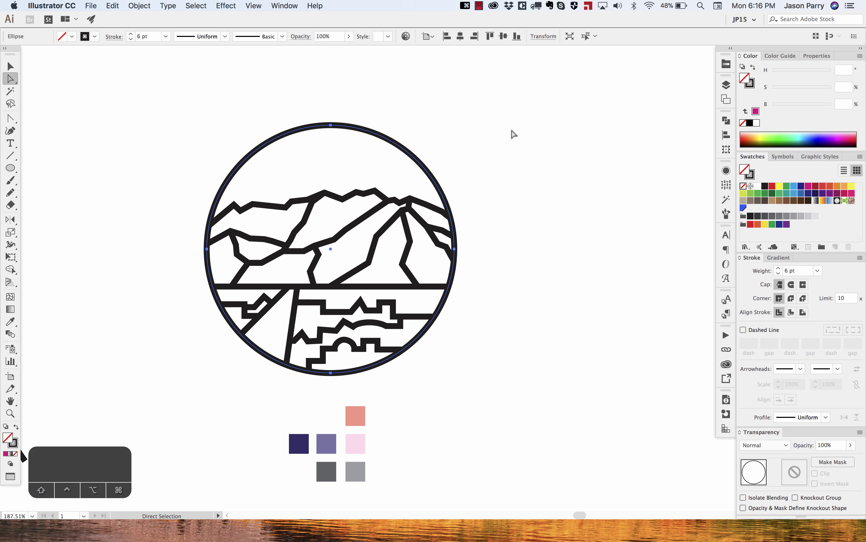
# - Make the whole circular artwork a Live Paint group and fill the central, left and right shaded mountain areas with the sampled medium purple
pyautogui.scroll(-3, 514, 133)
pyautogui.press('v')
pyautogui.moveTo(300, 107); pyautogui.dragTo(511, 293)
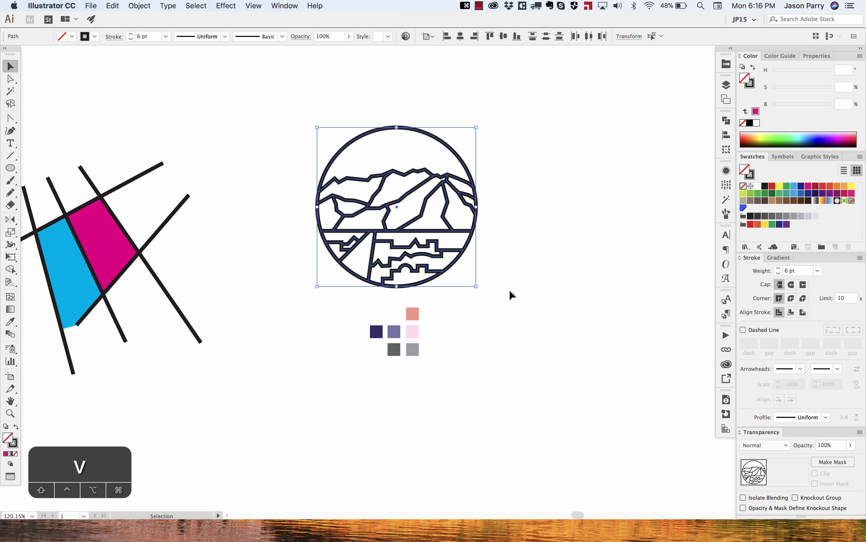
pyautogui.scroll(3, 451, 253)
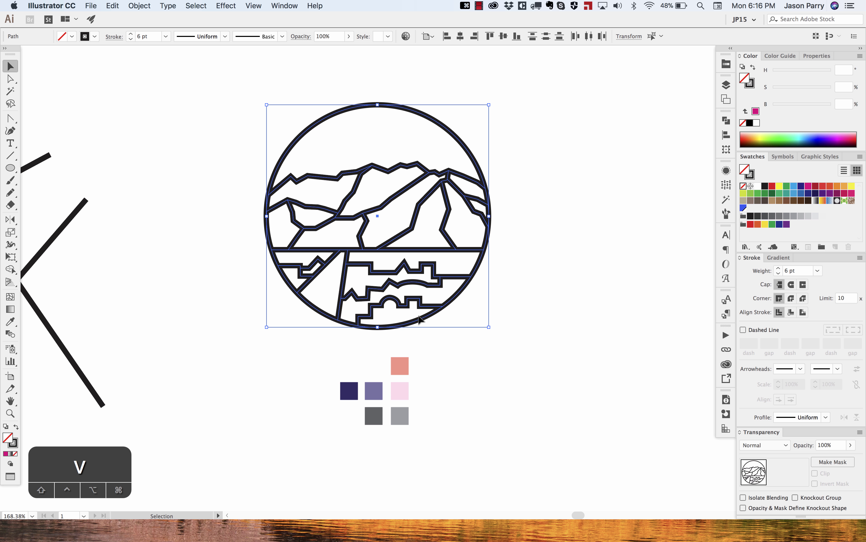
pyautogui.press('k')
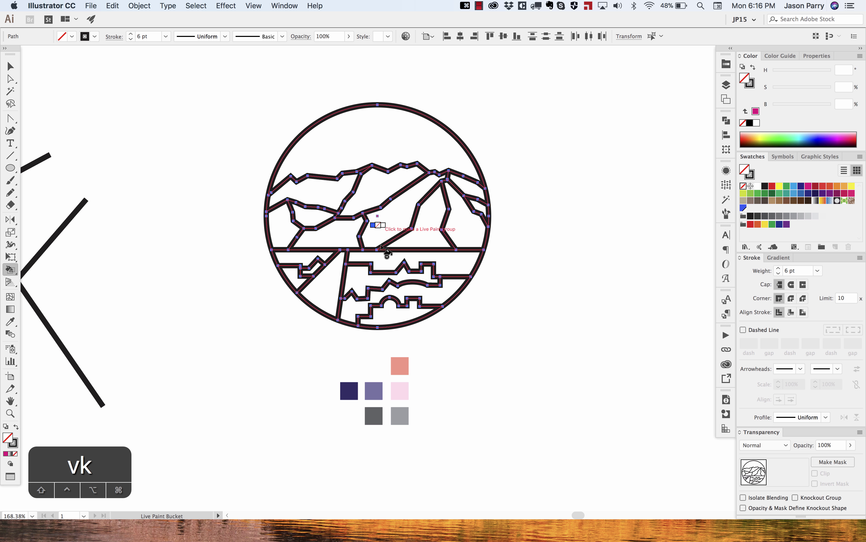
pyautogui.keyDown('alt'); pyautogui.click(379, 388); pyautogui.keyUp('alt')
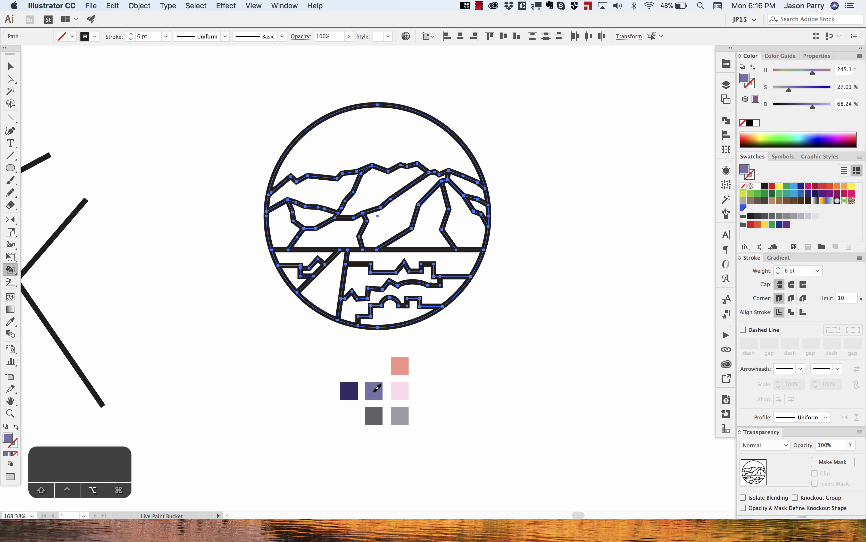
pyautogui.click(394, 223)
pyautogui.click(319, 194)
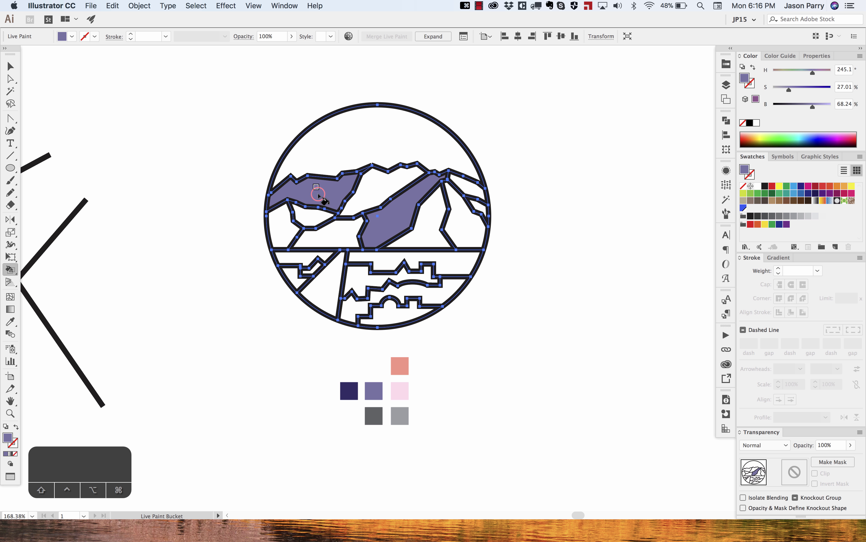
pyautogui.click(282, 224)
pyautogui.click(454, 226)
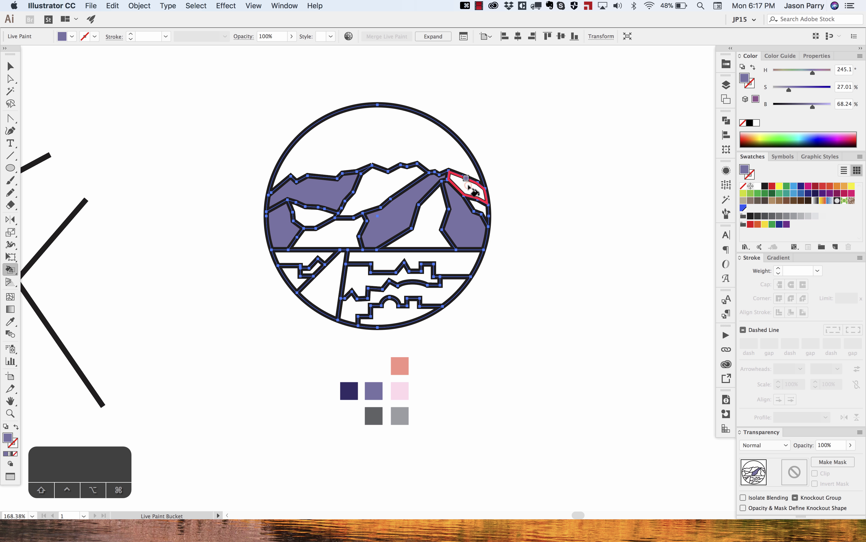
pyautogui.click(468, 186)
# - Fill the remaining mountain faces with the sampled pale pink using the Live Paint Bucket
pyautogui.keyDown('alt'); pyautogui.click(404, 389); pyautogui.keyUp('alt')
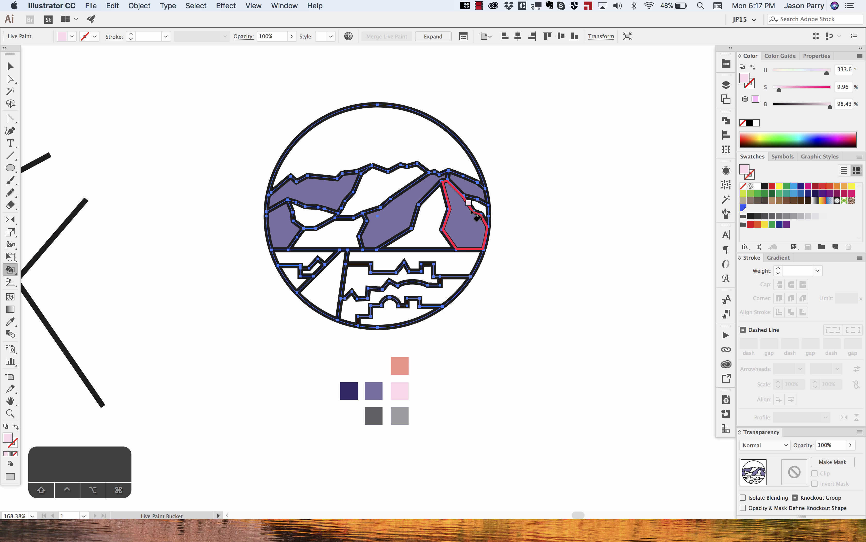
pyautogui.click(478, 206)
pyautogui.click(381, 182)
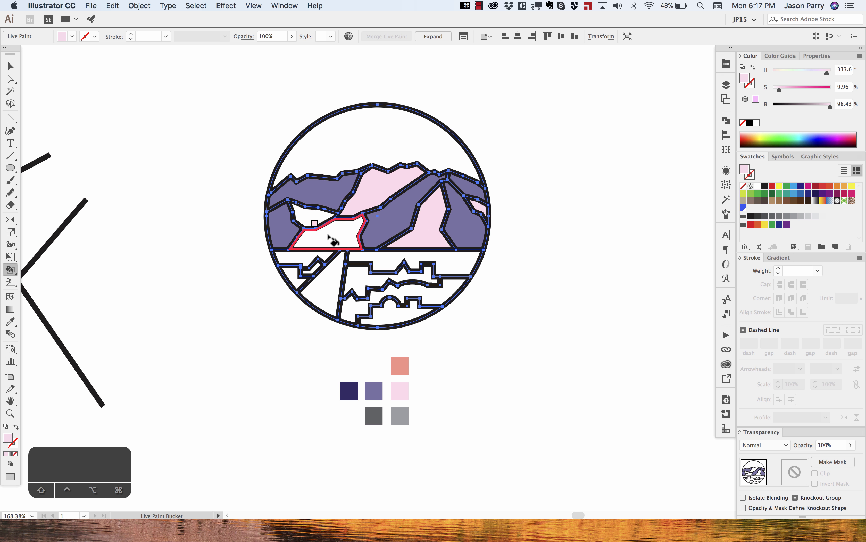
pyautogui.moveTo(311, 215); pyautogui.dragTo(341, 229)
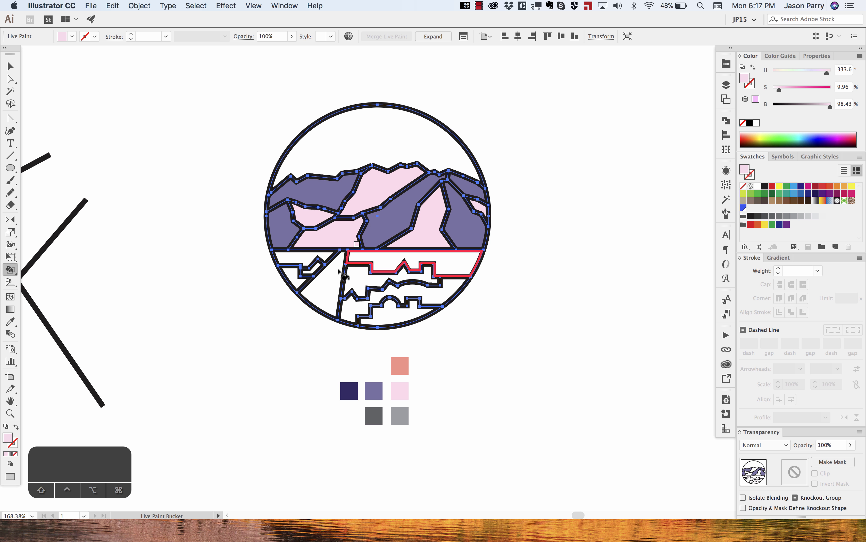
# - Fill the ground areas on both sides of the road with the sampled dark grey and the road with the sampled light grey
pyautogui.keyDown('alt'); pyautogui.click(374, 415); pyautogui.keyUp('alt')
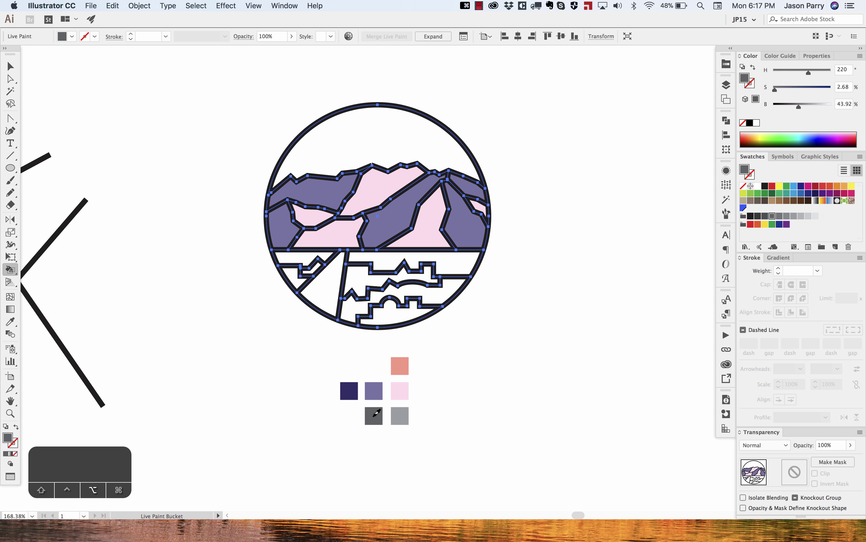
pyautogui.moveTo(381, 260); pyautogui.dragTo(394, 308)
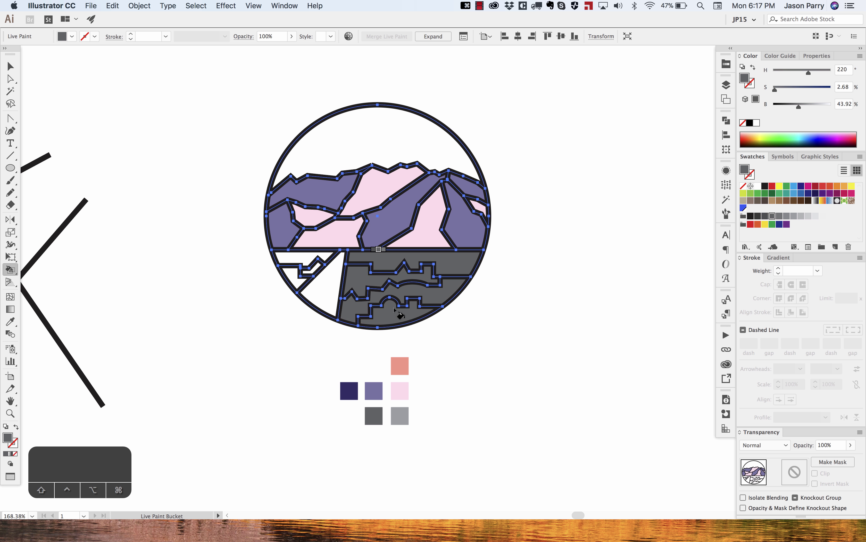
pyautogui.click(303, 272)
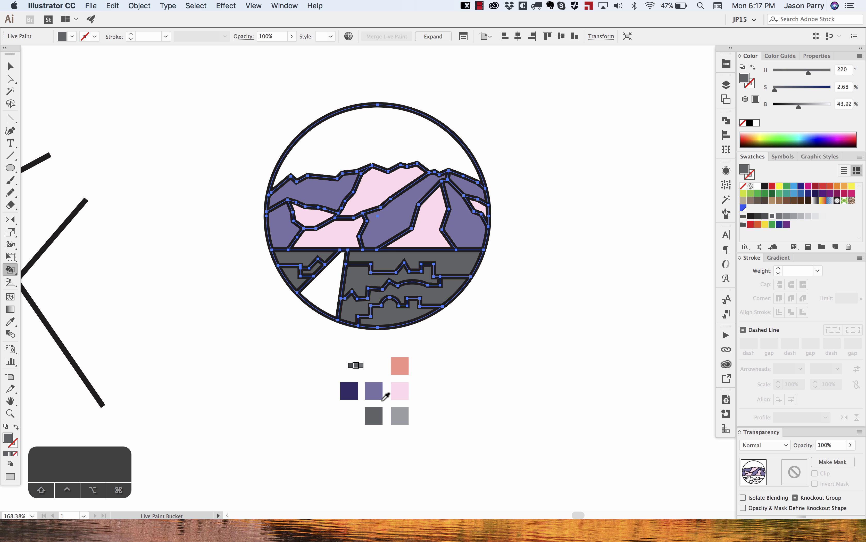
pyautogui.keyDown('alt'); pyautogui.click(403, 413); pyautogui.keyUp('alt')
pyautogui.click(322, 283)
# - Fill the sky above the mountains with the sampled coral and deselect the artwork
pyautogui.keyDown('alt'); pyautogui.click(400, 363); pyautogui.keyUp('alt')
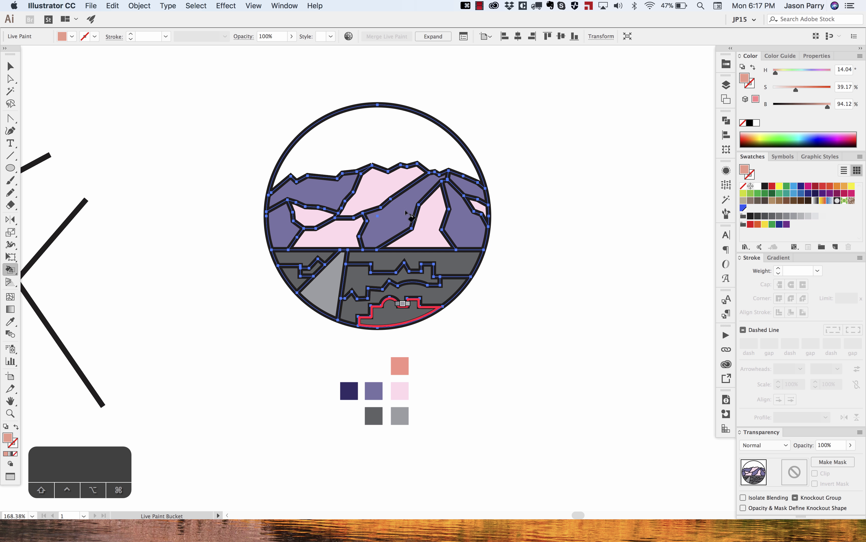
pyautogui.click(375, 132)
pyautogui.press('v')
pyautogui.click(529, 154)
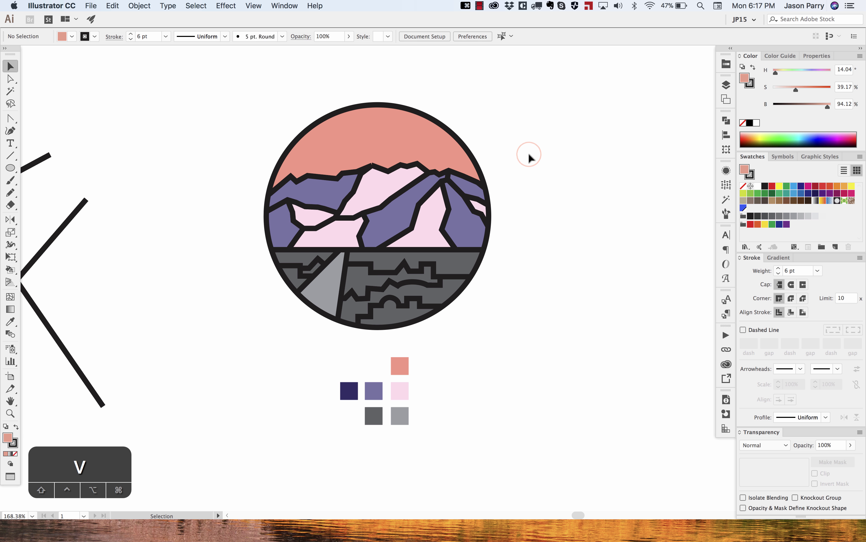
pyautogui.scroll(-3, 528, 154)
pyautogui.scroll(4, 491, 135)
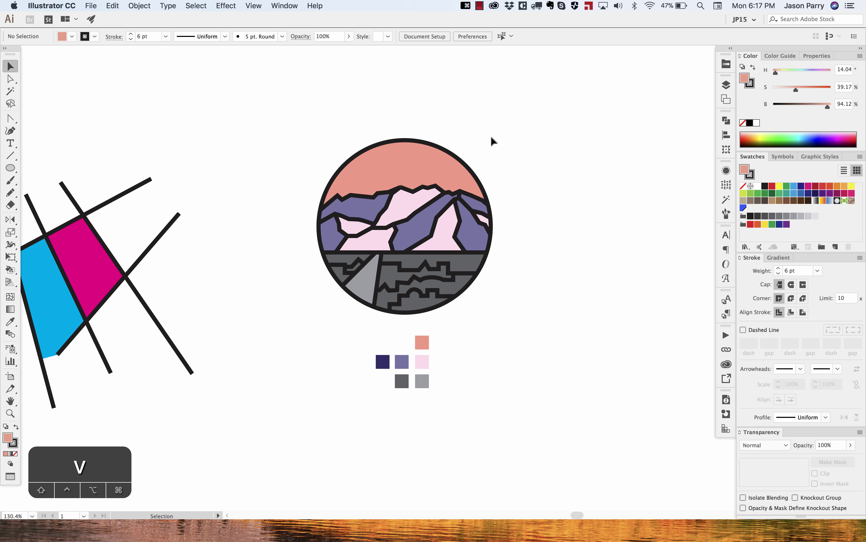
pyautogui.click(349, 187)
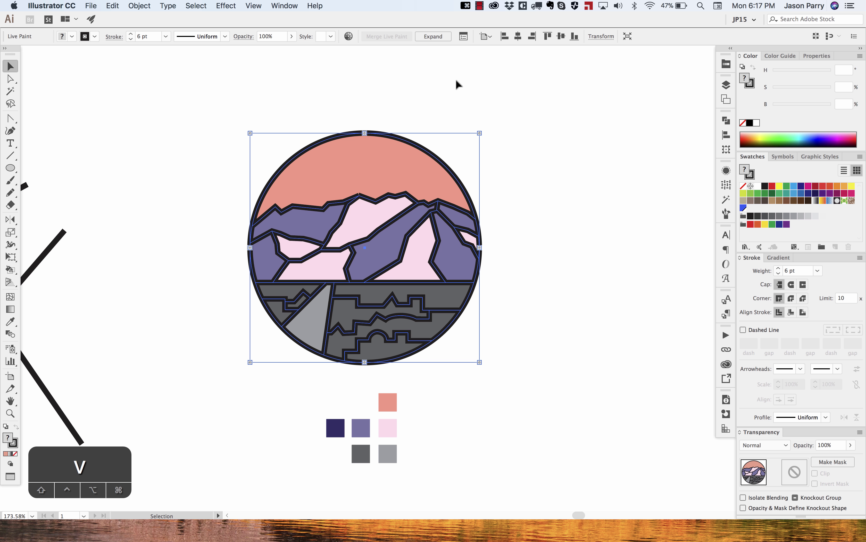
pyautogui.click(448, 131)
# - Try raising the right peak of the ridge line and shifting the central summit's anchor point outward, and undo both moves
pyautogui.scroll(8, 451, 124)
pyautogui.press('a')
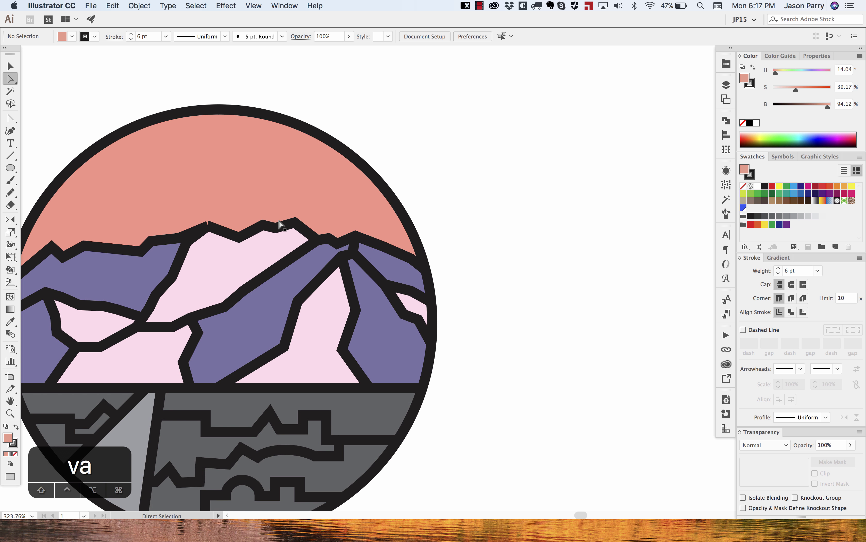
pyautogui.click(293, 223)
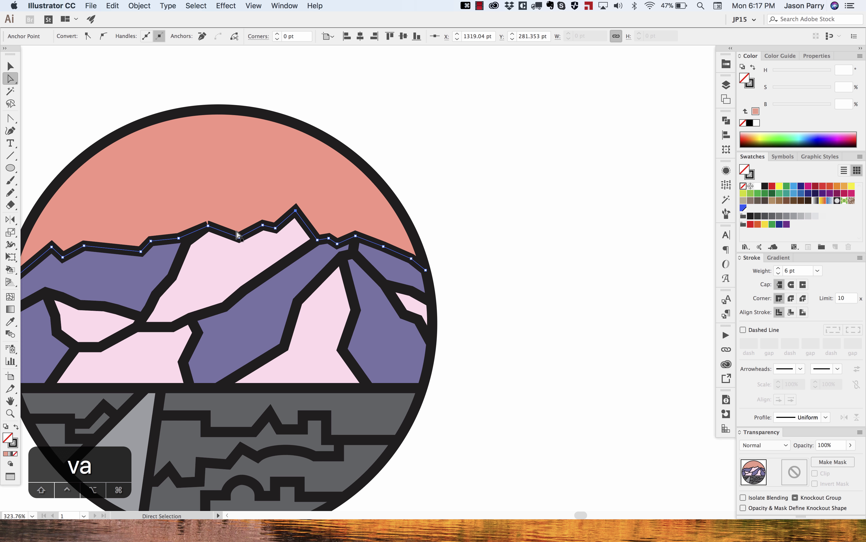
pyautogui.moveTo(208, 227); pyautogui.dragTo(193, 217)
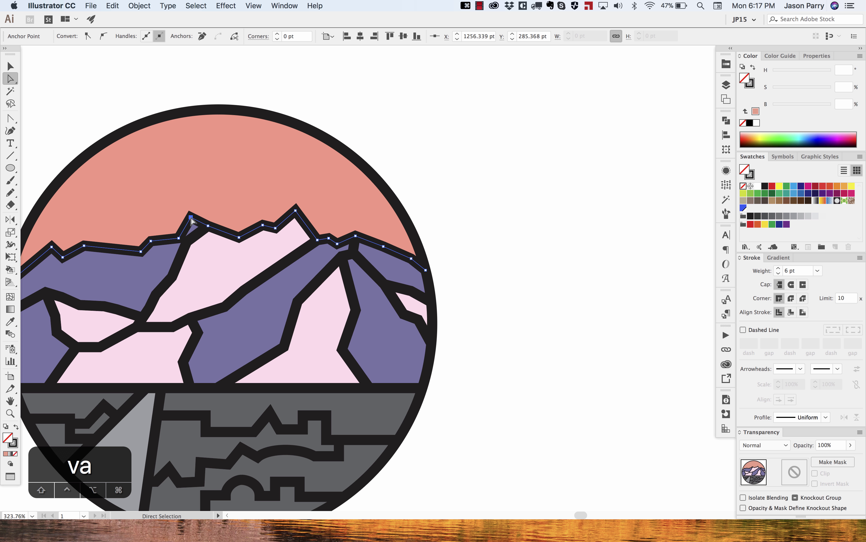
pyautogui.press('super+z')
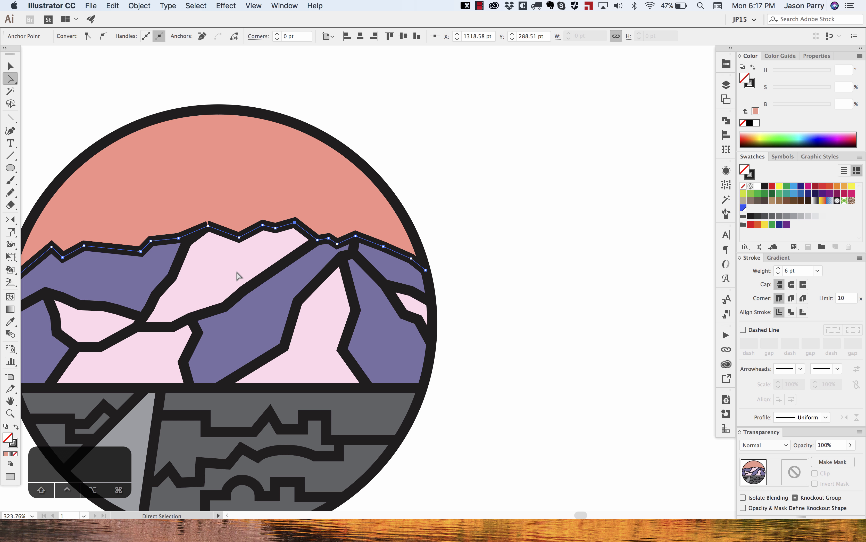
# - Try pulling the ridge's central summit anchor up into a sharp spike, undo it, and deselect the path
pyautogui.hscroll(-5, 238, 275)
pyautogui.moveTo(260, 237); pyautogui.dragTo(270, 201)
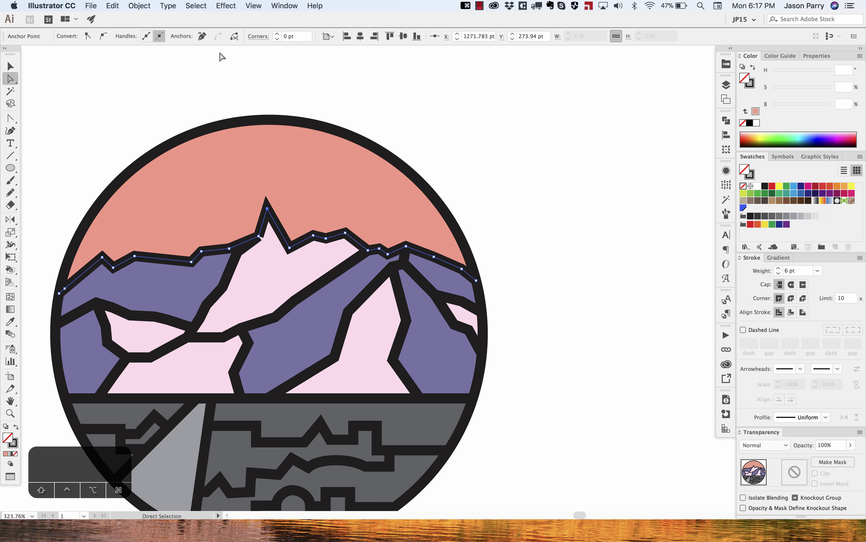
pyautogui.press('super+z')
pyautogui.moveTo(258, 237); pyautogui.dragTo(232, 221)
pyautogui.click(202, 36)
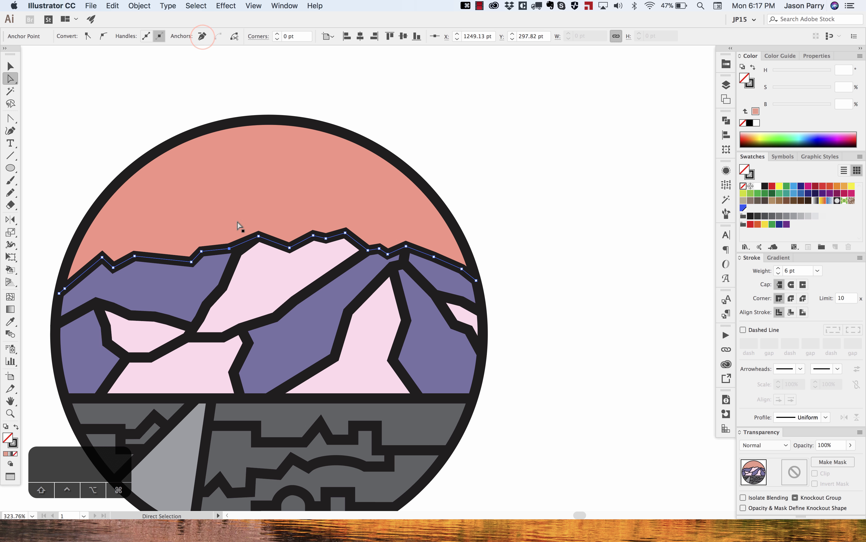
pyautogui.click(499, 172)
# - Widen the right mountain's pink face by moving the two middle anchor points of its inner shadow edge slightly outward
pyautogui.scroll(-5, 474, 200)
pyautogui.hscroll(-2, 474, 200)
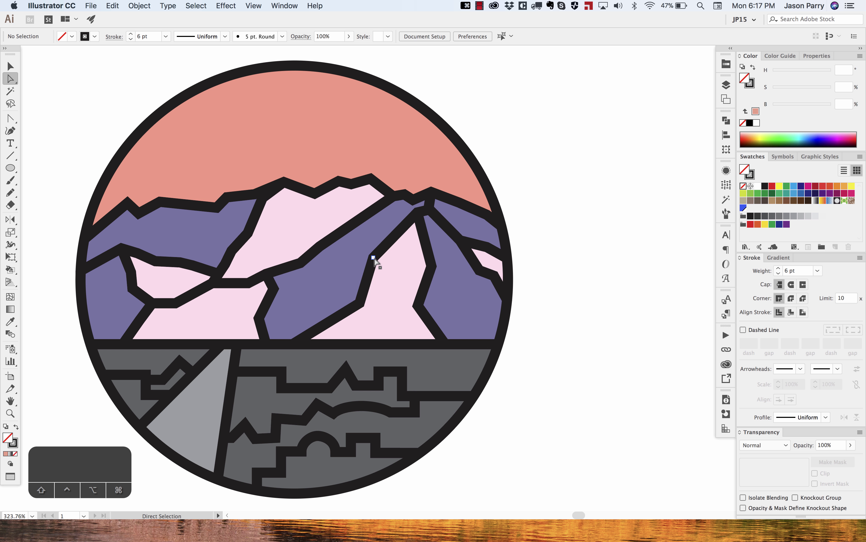
pyautogui.moveTo(373, 257); pyautogui.dragTo(359, 255)
pyautogui.moveTo(359, 301); pyautogui.dragTo(340, 304)
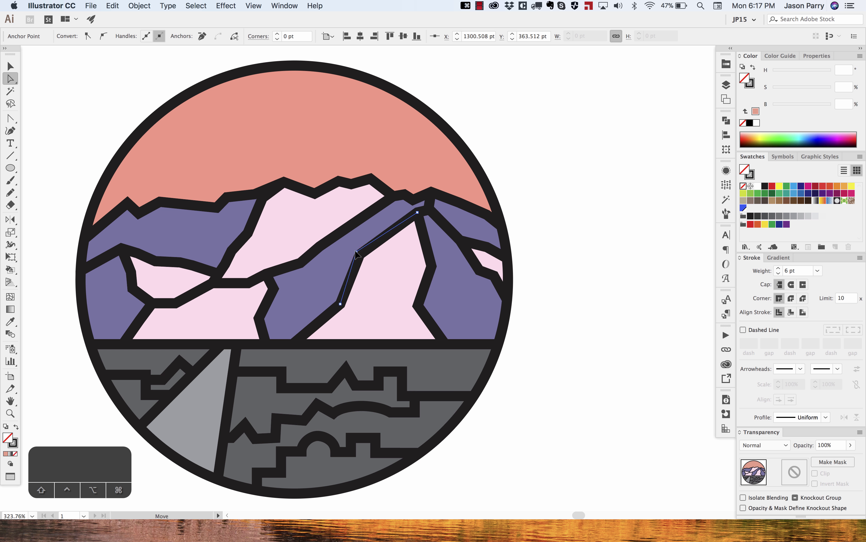
# - Try stretching the right mountain's edge across the central face and filling the enclosed triangle with sampled medium purple, and undo both changes
pyautogui.moveTo(360, 255); pyautogui.dragTo(288, 221)
pyautogui.press('k')
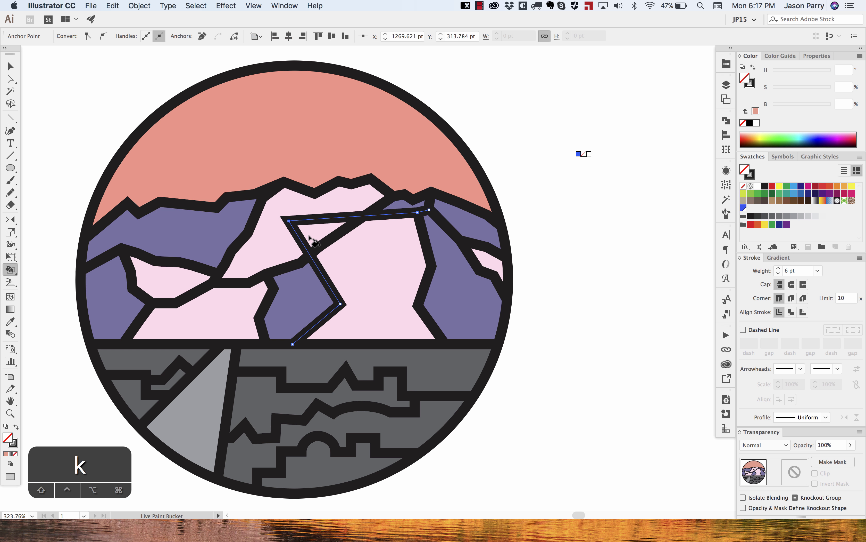
pyautogui.keyDown('alt'); pyautogui.click(304, 301); pyautogui.keyUp('alt')
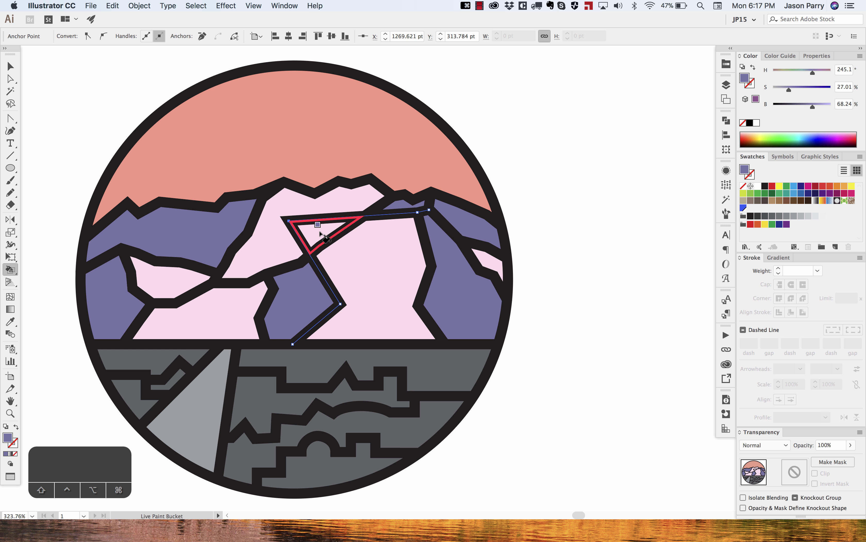
pyautogui.press('a')
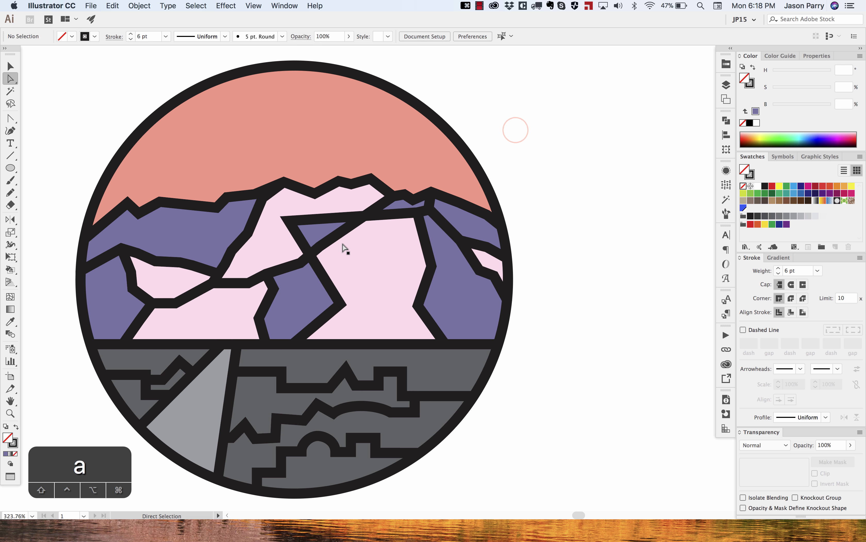
pyautogui.press('super+z')
pyautogui.press('super+z')
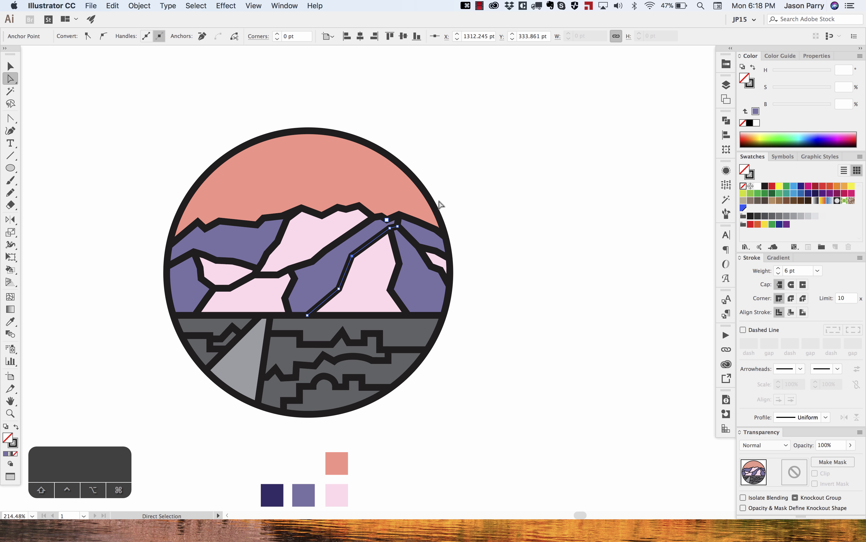
# - Expand the circular Live Paint artwork into ordinary line and fill groups, and deselect it
pyautogui.click(476, 183)
pyautogui.scroll(-2, 479, 197)
pyautogui.press('v')
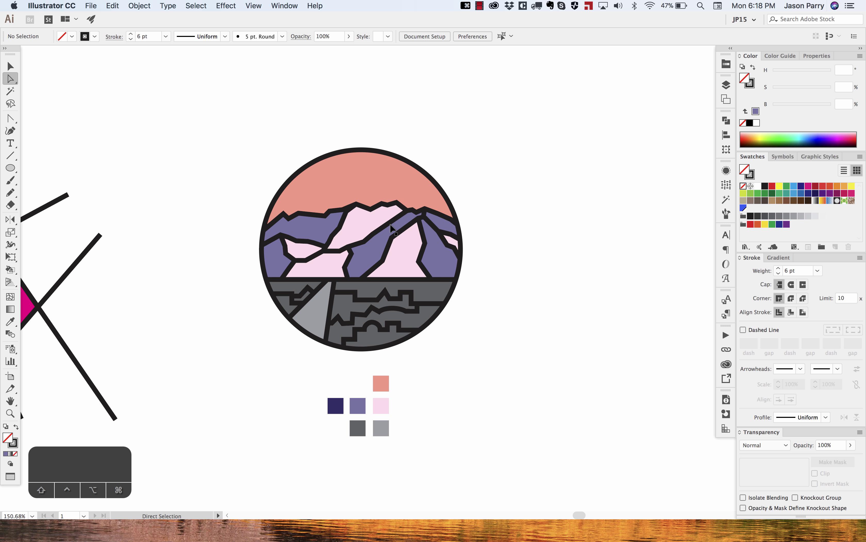
pyautogui.click(390, 224)
pyautogui.click(147, 6)
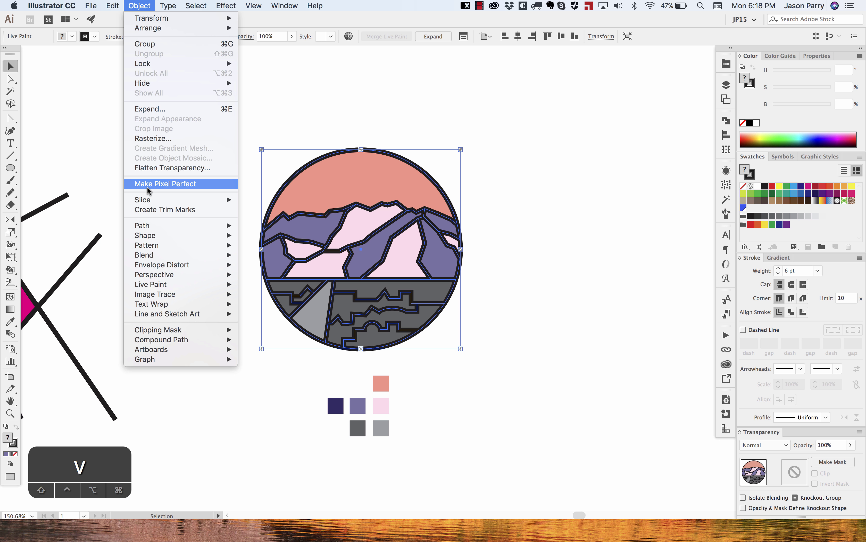
pyautogui.moveTo(153, 225)
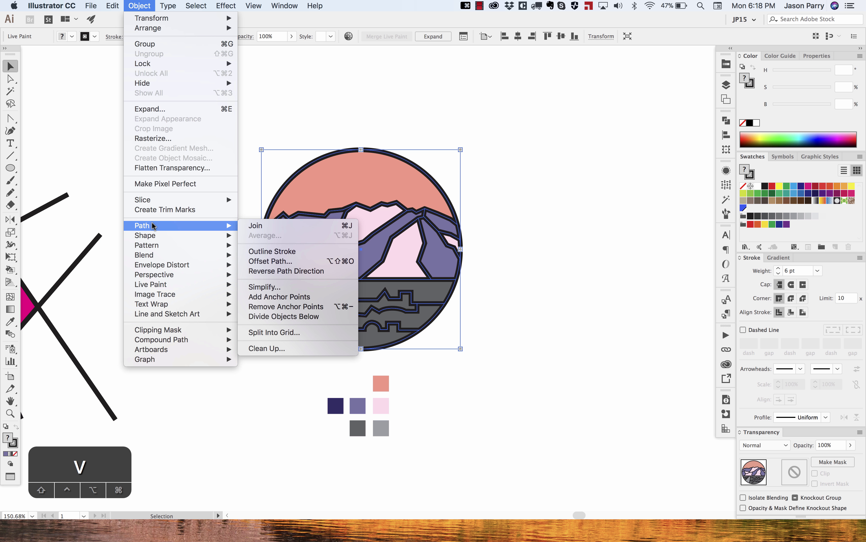
pyautogui.click(158, 110)
pyautogui.click(178, 216)
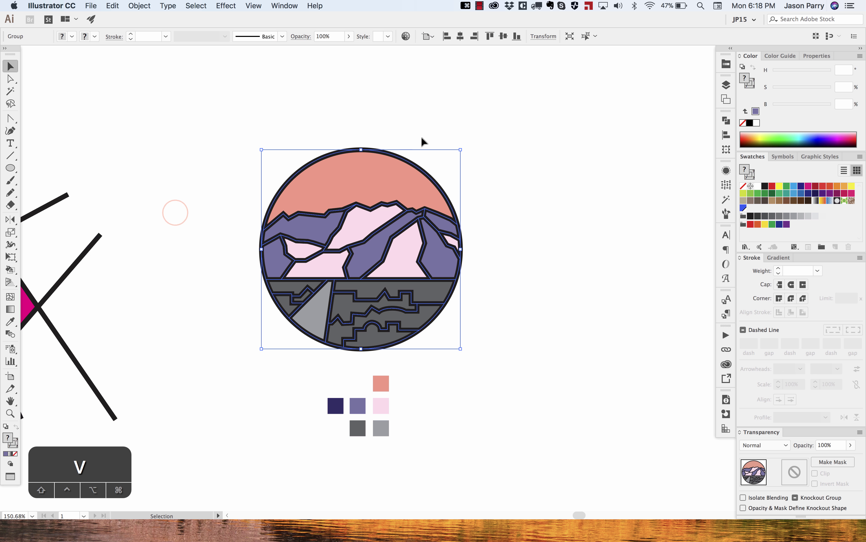
pyautogui.click(429, 129)
# - Try moving the expanded black line group away from the colour fills, and undo the move
pyautogui.press('a')
pyautogui.doubleClick(398, 158)
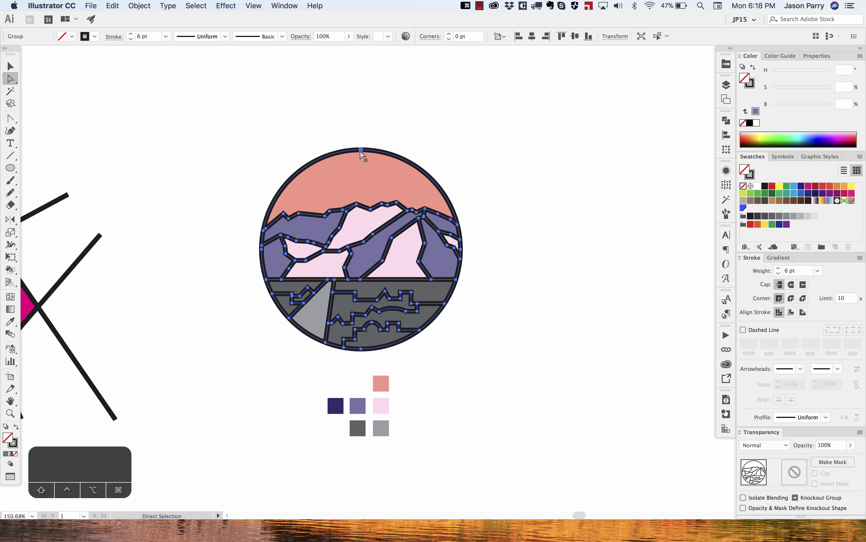
pyautogui.moveTo(361, 151); pyautogui.dragTo(581, 145)
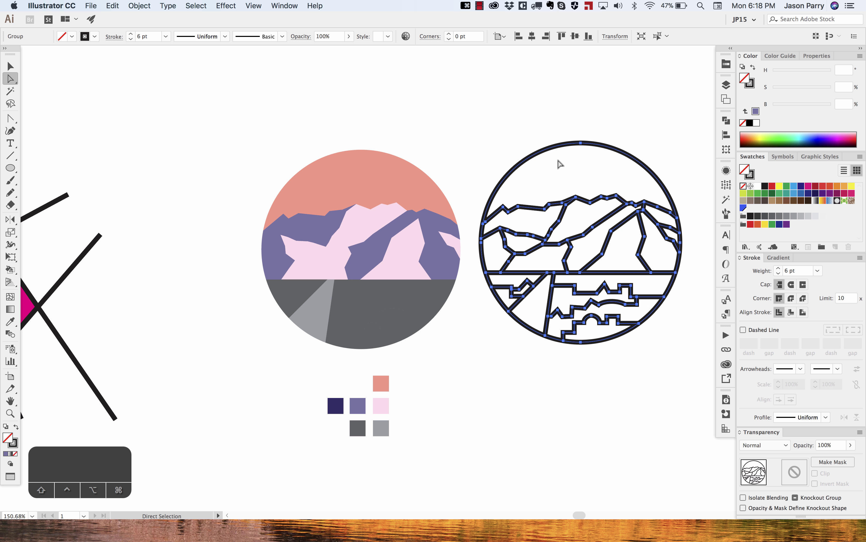
pyautogui.press('super+z')
# - Try moving the expanded colour fill group out to the right of the line work, and undo the move
pyautogui.click(397, 174)
pyautogui.moveTo(398, 175); pyautogui.dragTo(640, 178)
pyautogui.click(538, 114)
pyautogui.hscroll(5, 565, 185)
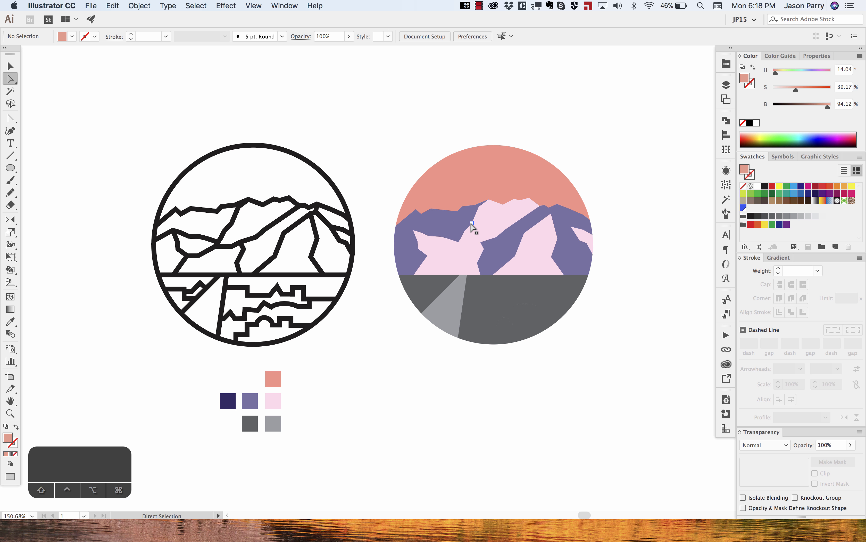
pyautogui.press('super+z')
# - Examine the expanded artwork up close, checking how the colour fills meet the black outlines
pyautogui.click(359, 218)
pyautogui.moveTo(362, 218); pyautogui.dragTo(467, 215)
pyautogui.scroll(4, 398, 229)
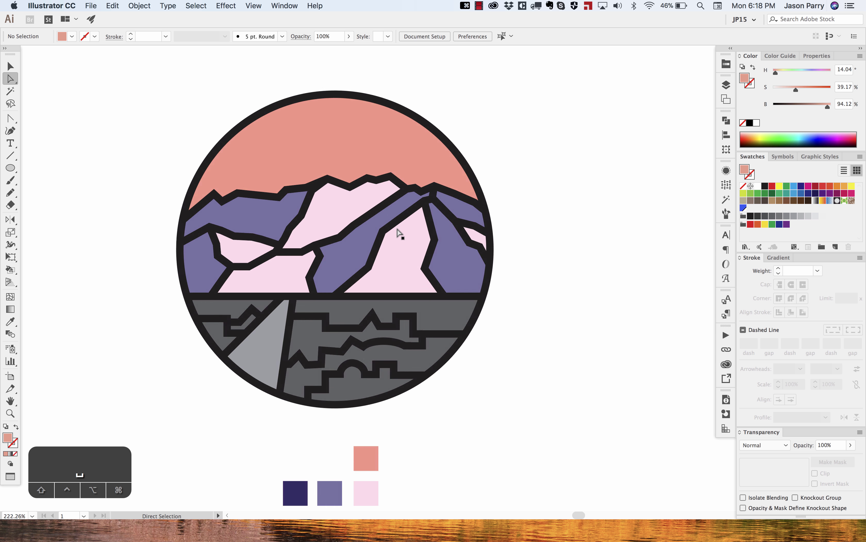
pyautogui.scroll(5, 398, 229)
pyautogui.moveTo(397, 228); pyautogui.dragTo(459, 164)
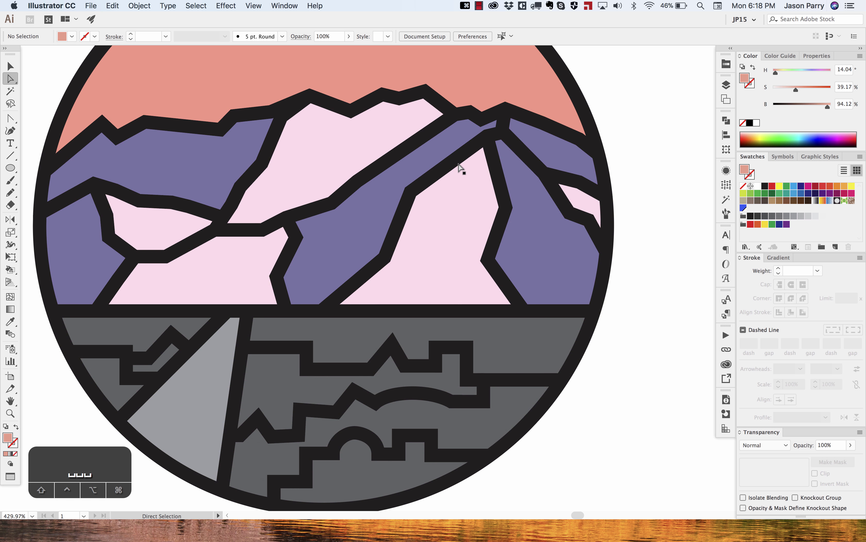
pyautogui.scroll(-3, 460, 165)
pyautogui.moveTo(277, 226); pyautogui.dragTo(299, 239)
pyautogui.scroll(2, 299, 239)
pyautogui.scroll(-4, 299, 240)
# - Try pulling the colour fill group out to the left of the line work, undo the move, and deselect
pyautogui.press('a')
pyautogui.moveTo(339, 213); pyautogui.dragTo(155, 215)
pyautogui.press('super+z')
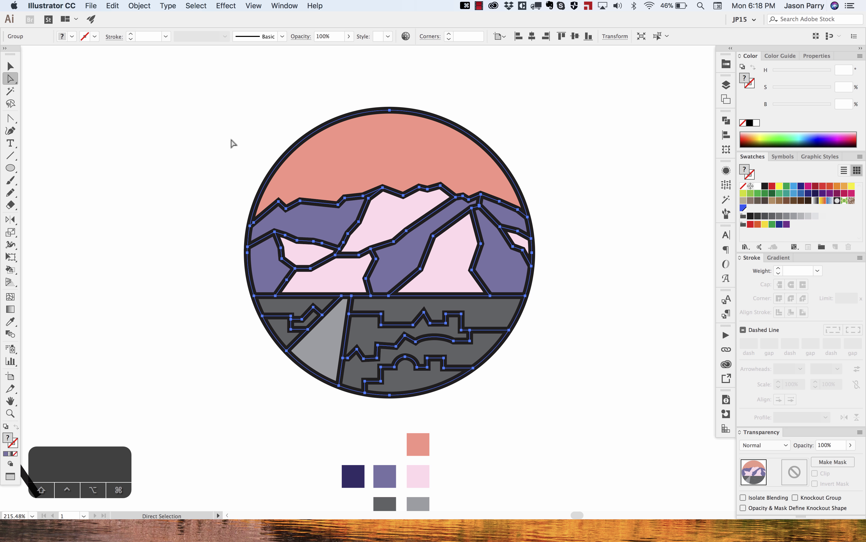
pyautogui.click(194, 217)
# - Try painting a dark purple shadow (H 244.8, S 51.67, B 47.06) along the left mountain's inner edge with an enlarged Blob Brush, and delete it
pyautogui.scroll(5, 354, 213)
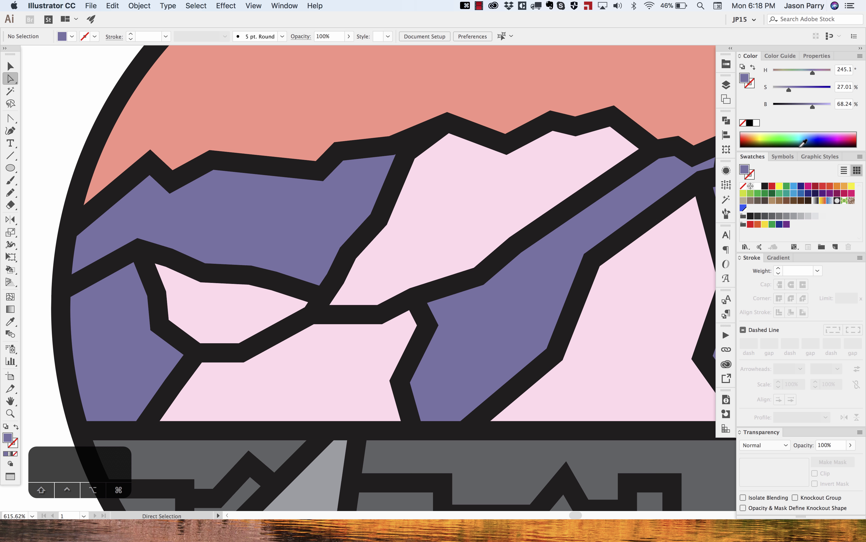
pyautogui.moveTo(813, 107); pyautogui.dragTo(804, 90)
pyautogui.press('p')
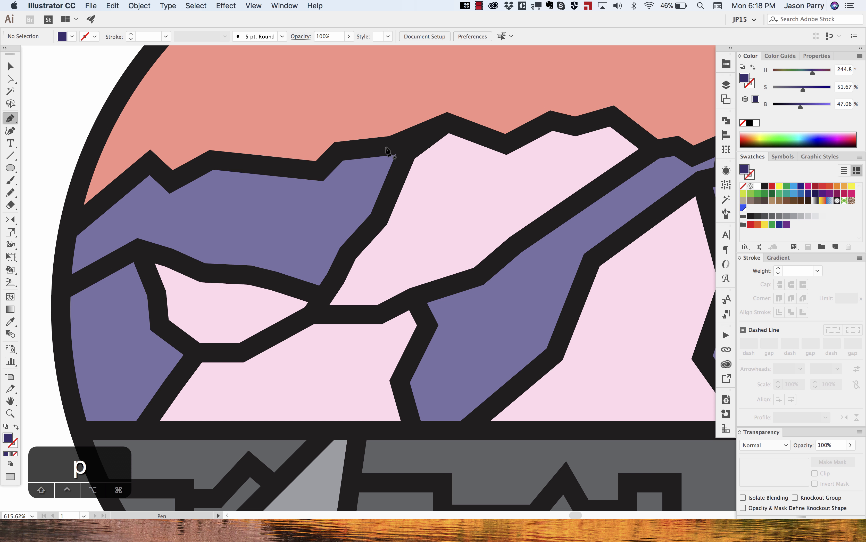
pyautogui.hotkey('shift', 'b')
pyautogui.press(']')
pyautogui.press(']')
pyautogui.press(']')
pyautogui.press(']')
pyautogui.press(']')
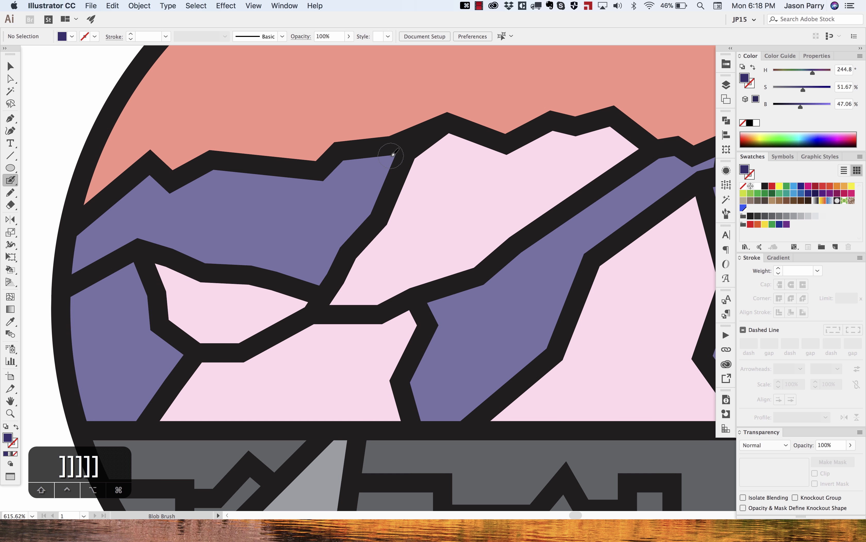
pyautogui.moveTo(393, 154)
pyautogui.mouseDown()
pyautogui.moveTo(369, 213)
pyautogui.moveTo(342, 237)
pyautogui.moveTo(319, 281)
pyautogui.mouseUp()
pyautogui.press('a')
pyautogui.click(357, 230)
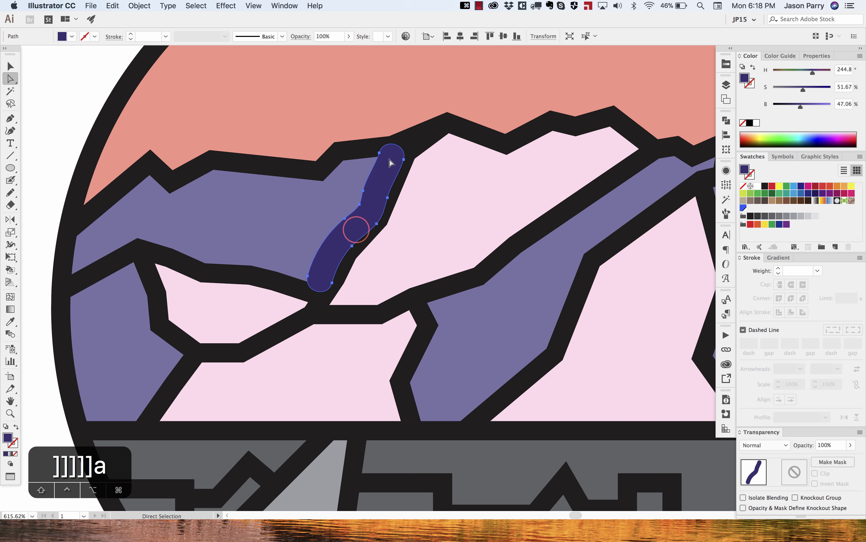
pyautogui.press('BackSpace')
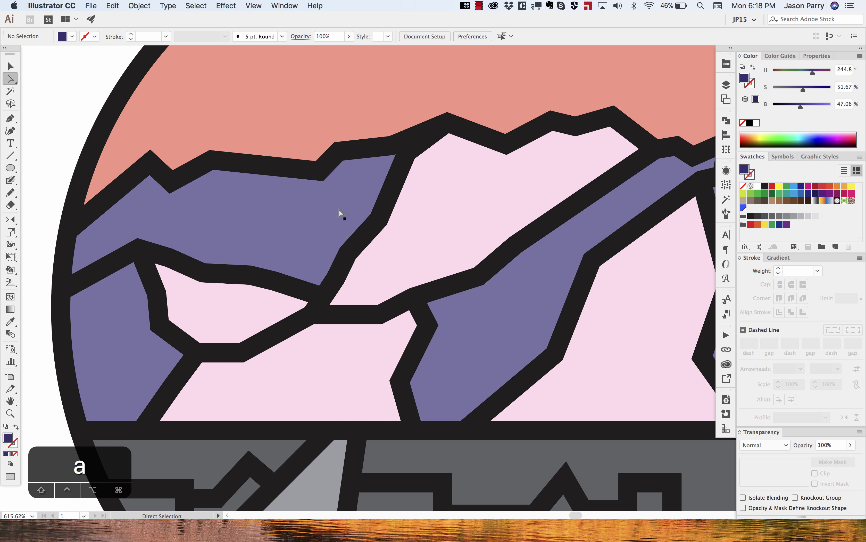
# - Paste the cut dark purple shadow directly in front of the upper-left mountain's purple fill and deselect
pyautogui.press('a')
pyautogui.click(338, 208)
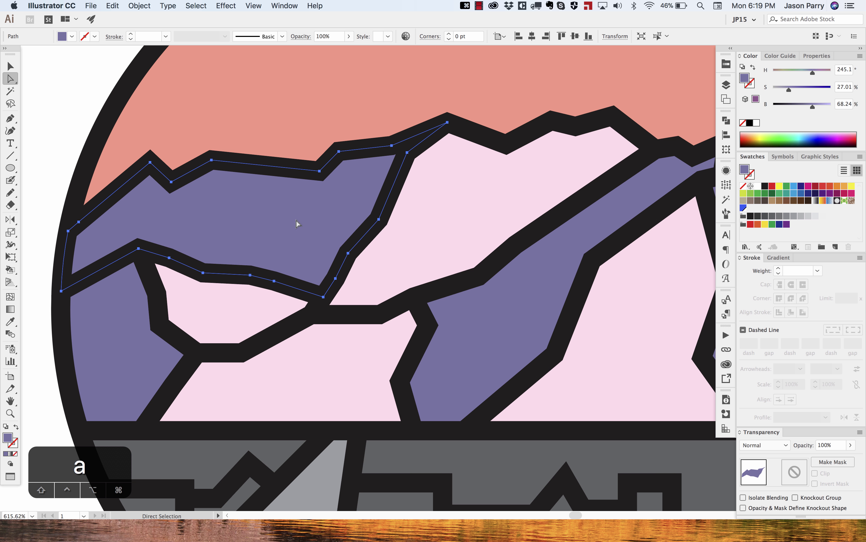
pyautogui.press('super+f')
pyautogui.press('super+shift+a')
pyautogui.scroll(-5, 305, 220)
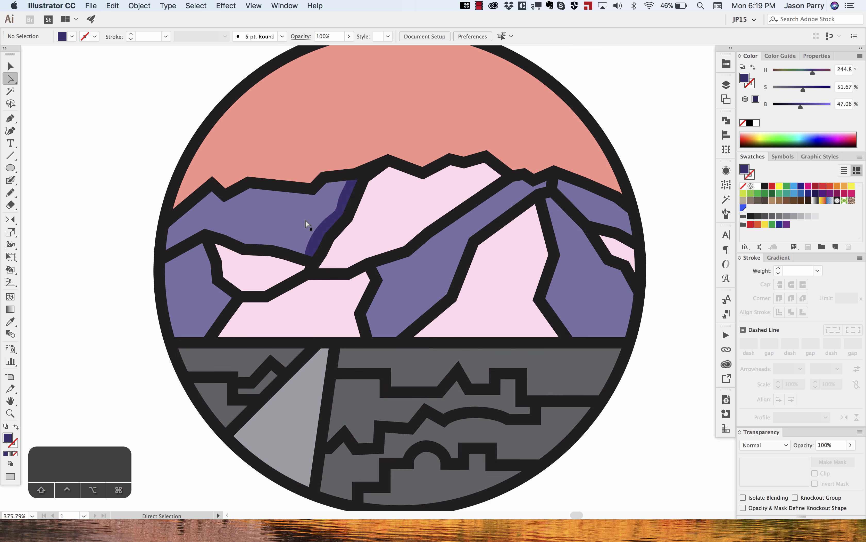
pyautogui.scroll(-1, 305, 220)
# - Paint a dark purple Blob Brush shadow along the lower-left mountain's inner edge and place it directly in front of that mountain's fill, beneath the outlines
pyautogui.hotkey('shift', 'b')
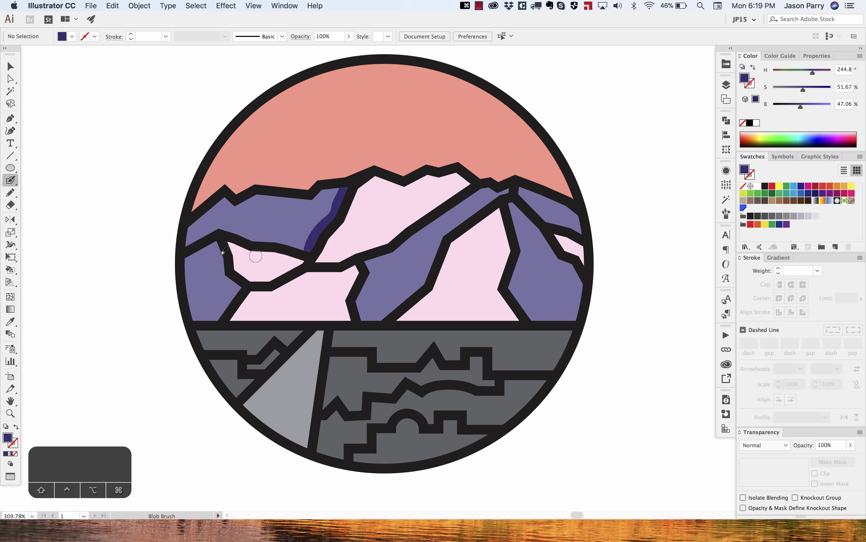
pyautogui.moveTo(216, 246); pyautogui.dragTo(221, 270)
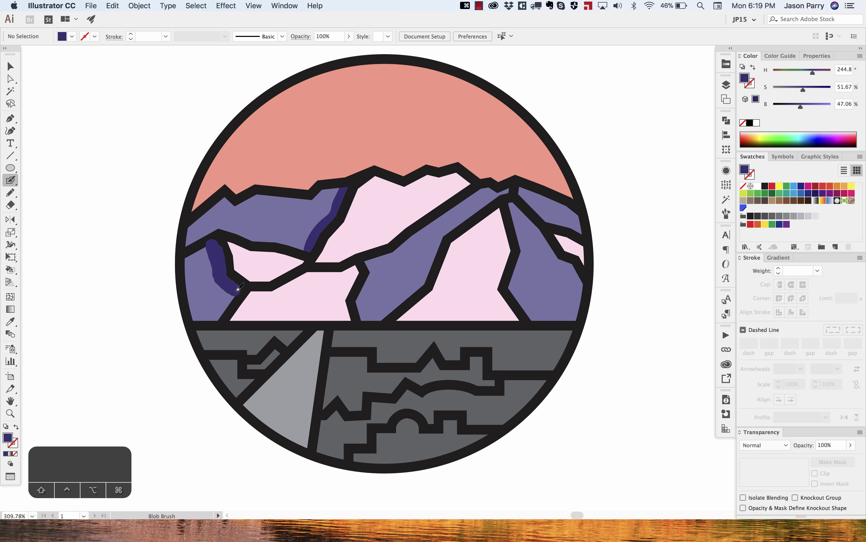
pyautogui.moveTo(237, 289); pyautogui.dragTo(220, 309)
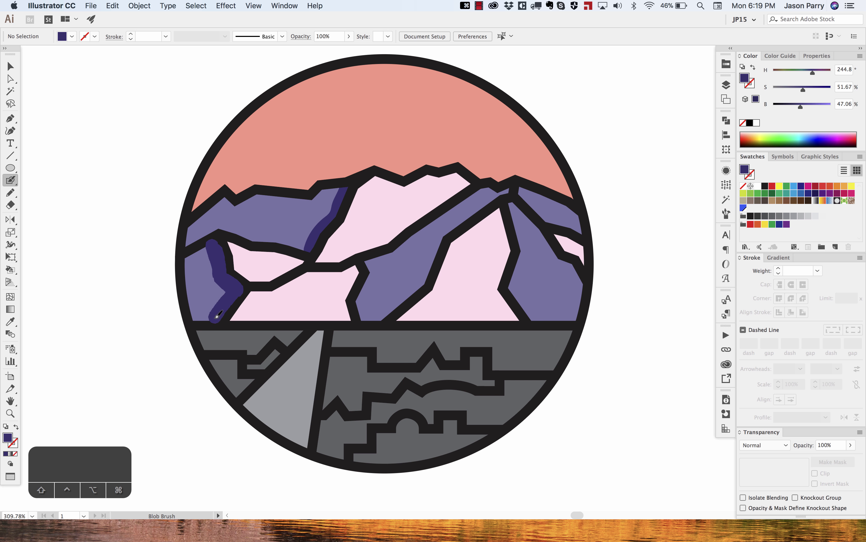
pyautogui.press('a')
pyautogui.click(222, 289)
pyautogui.press('super+x')
pyautogui.click(209, 289)
pyautogui.press('super+f')
pyautogui.press('shift+super+a')
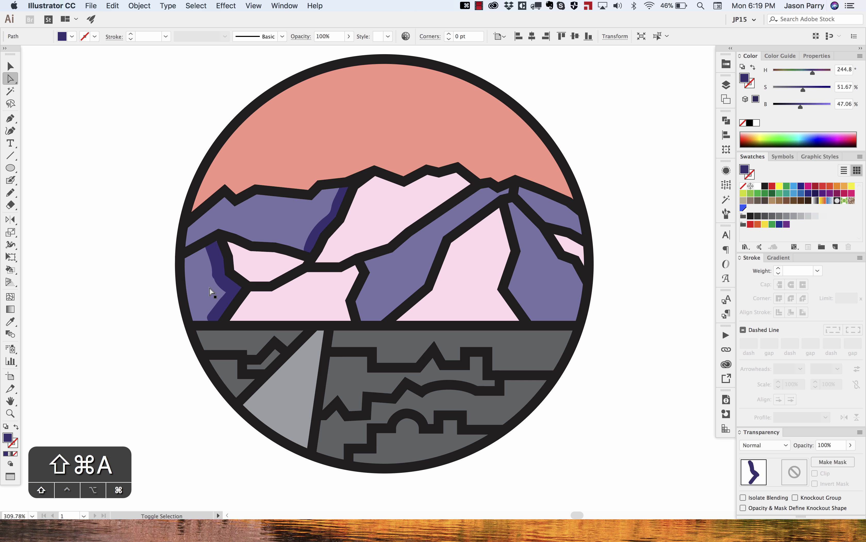
# - Paint a dark purple Blob Brush shadow down the right-hand edge of the central purple mountain slope
pyautogui.moveTo(292, 271); pyautogui.dragTo(271, 286)
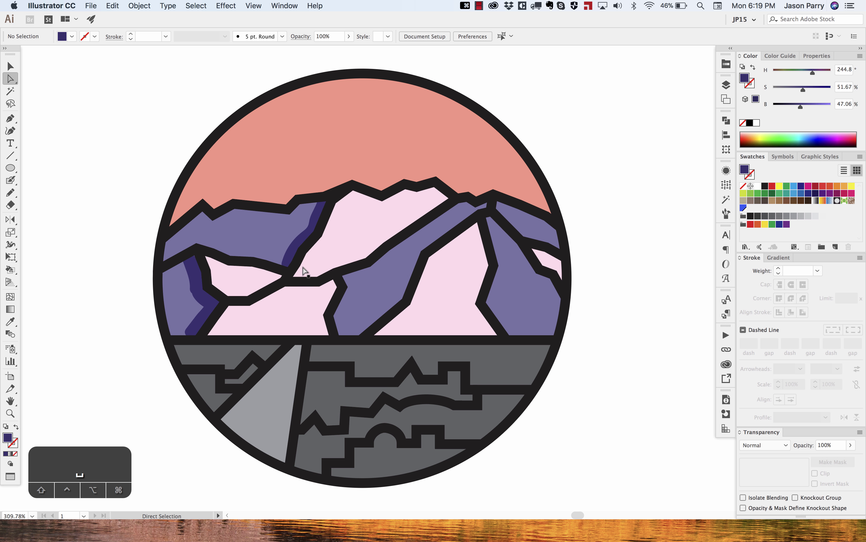
pyautogui.hotkey('shift', 'b')
pyautogui.moveTo(486, 203)
pyautogui.mouseDown()
pyautogui.moveTo(422, 250)
pyautogui.moveTo(401, 295)
pyautogui.moveTo(360, 330)
pyautogui.mouseUp()
pyautogui.press('a')
pyautogui.press('space')
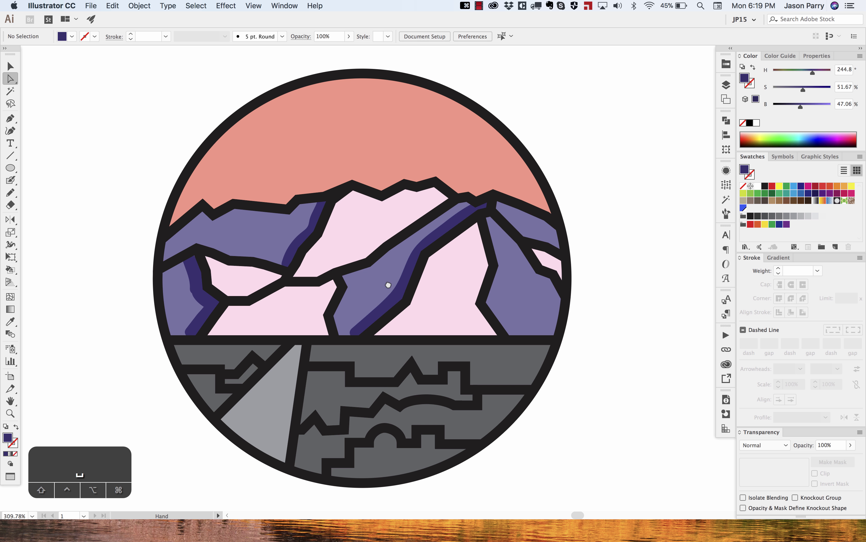
pyautogui.moveTo(388, 284); pyautogui.dragTo(382, 269)
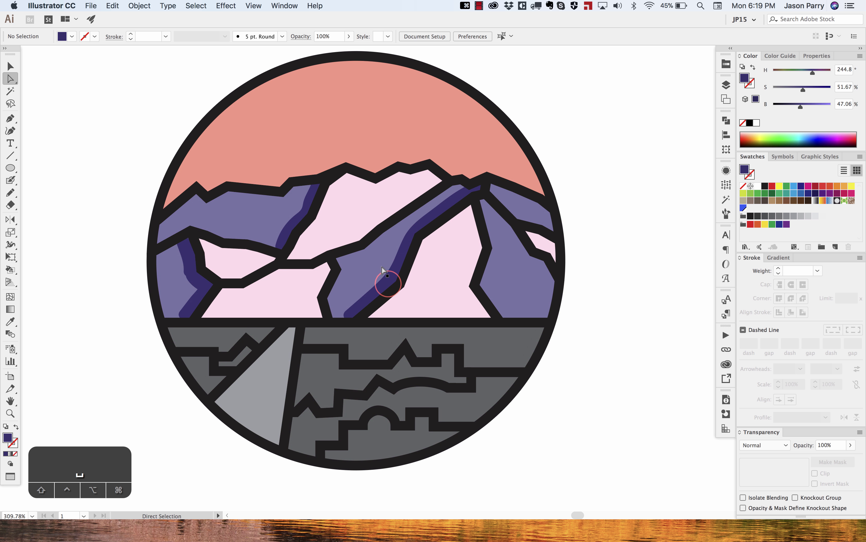
# - Paint a white highlight along the right edge of the large right pink slope and place it directly in front of that fill
pyautogui.click(758, 185)
pyautogui.hotkey('shift', 'b')
pyautogui.moveTo(469, 208)
pyautogui.mouseDown()
pyautogui.moveTo(480, 251)
pyautogui.moveTo(471, 274)
pyautogui.mouseUp()
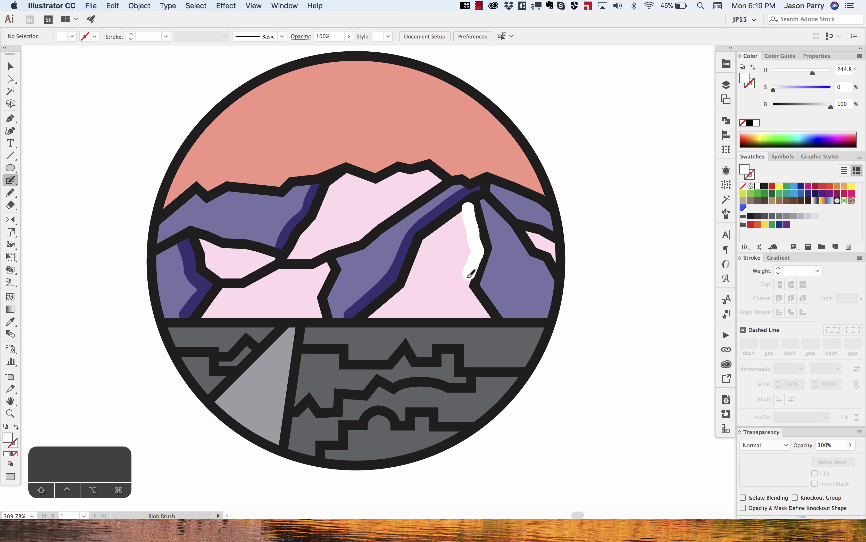
pyautogui.moveTo(486, 315); pyautogui.dragTo(488, 316)
pyautogui.press('a')
pyautogui.click(480, 307)
pyautogui.press('super+x')
pyautogui.click(449, 275)
pyautogui.press('super+f')
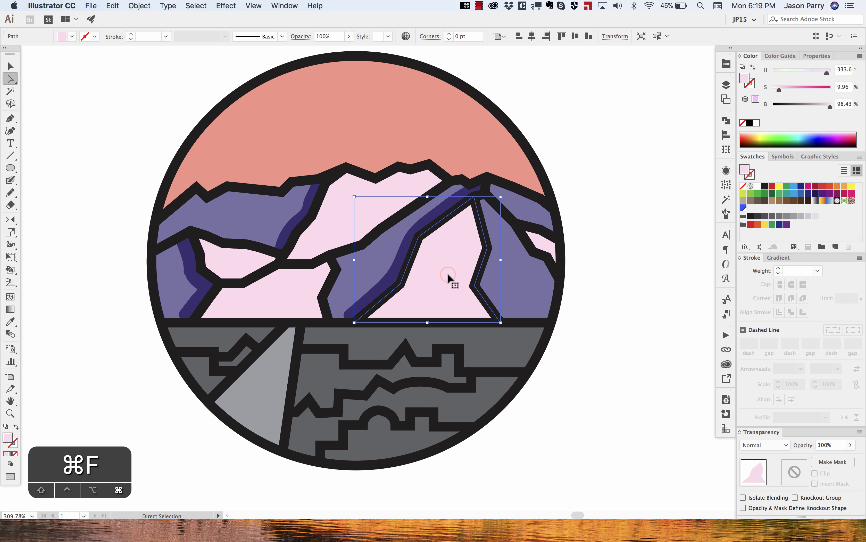
pyautogui.press('super+shift+a')
# - Paint a white highlight beneath the central pink peak's upper right ridge and place it directly in front of that fill
pyautogui.hotkey('shift', 'b')
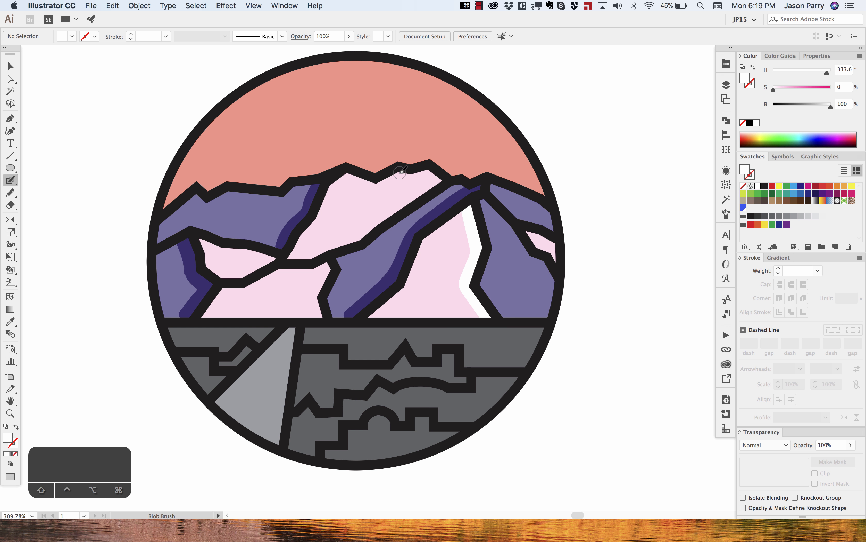
pyautogui.moveTo(402, 171)
pyautogui.mouseDown()
pyautogui.moveTo(428, 172)
pyautogui.moveTo(423, 187)
pyautogui.mouseUp()
pyautogui.press('a')
pyautogui.click(436, 177)
pyautogui.press('super+x')
pyautogui.click(404, 189)
pyautogui.press('super+f')
pyautogui.press('super+a')
pyautogui.press('super+shift+a')
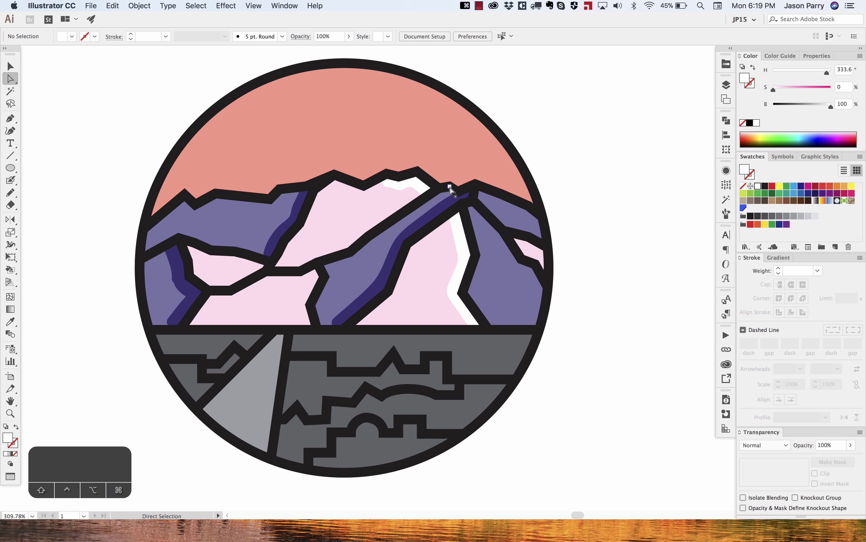
# - Examine the shaded artwork, selecting the sky and several purple and pink mountain fills individually, and deselect
pyautogui.scroll(-3, 451, 190)
pyautogui.moveTo(424, 234); pyautogui.dragTo(411, 244)
pyautogui.click(567, 172)
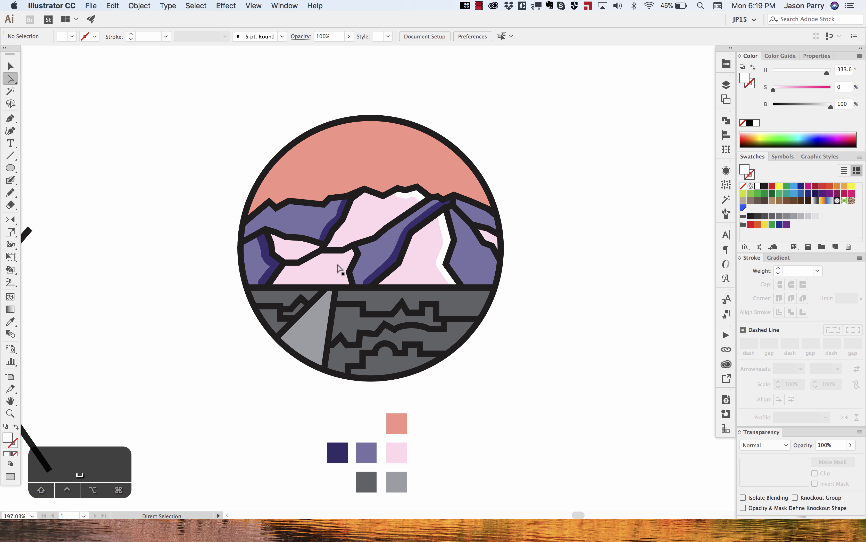
pyautogui.moveTo(381, 269); pyautogui.dragTo(388, 289)
pyautogui.scroll(3, 379, 246)
pyautogui.scroll(-1, 379, 246)
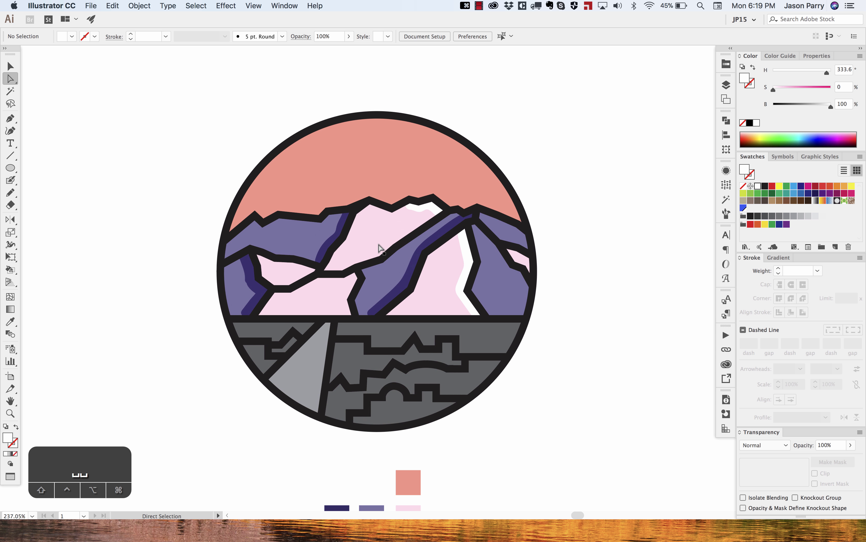
pyautogui.click(390, 165)
pyautogui.click(370, 242)
pyautogui.click(300, 239)
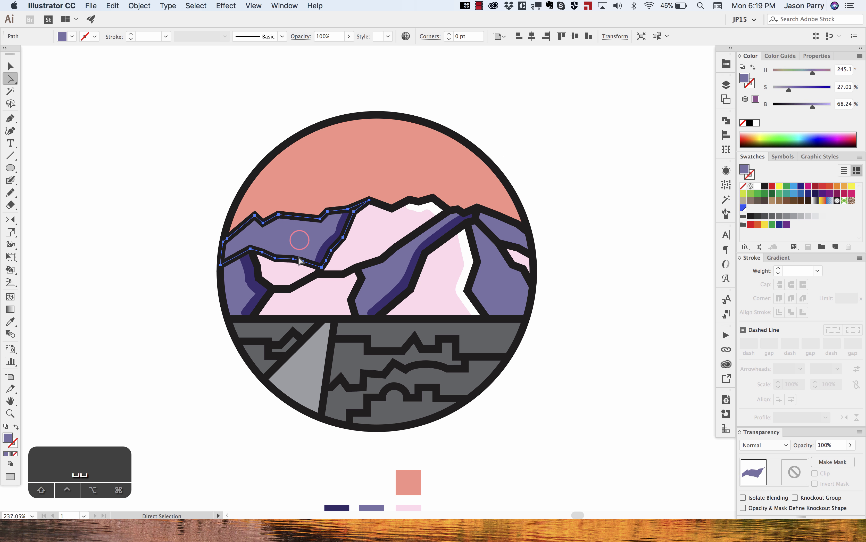
pyautogui.click(294, 271)
pyautogui.click(332, 308)
pyautogui.click(451, 281)
pyautogui.click(393, 231)
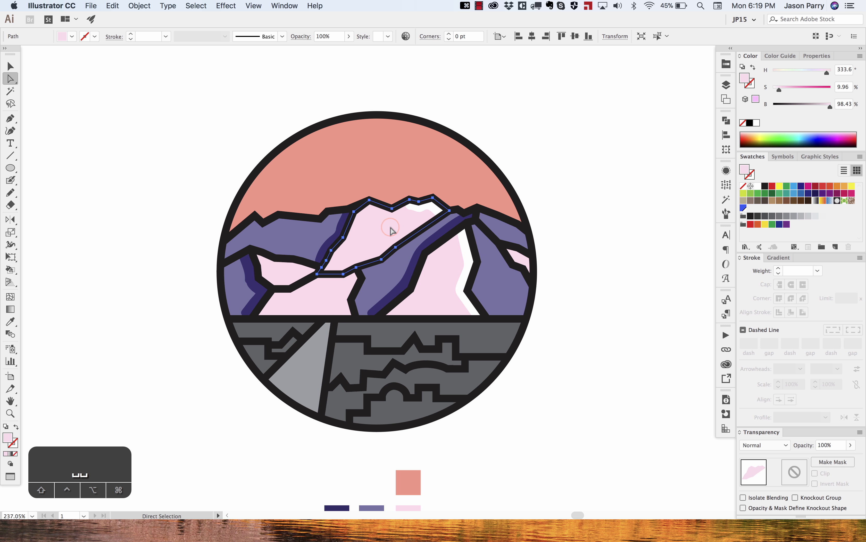
pyautogui.click(526, 114)
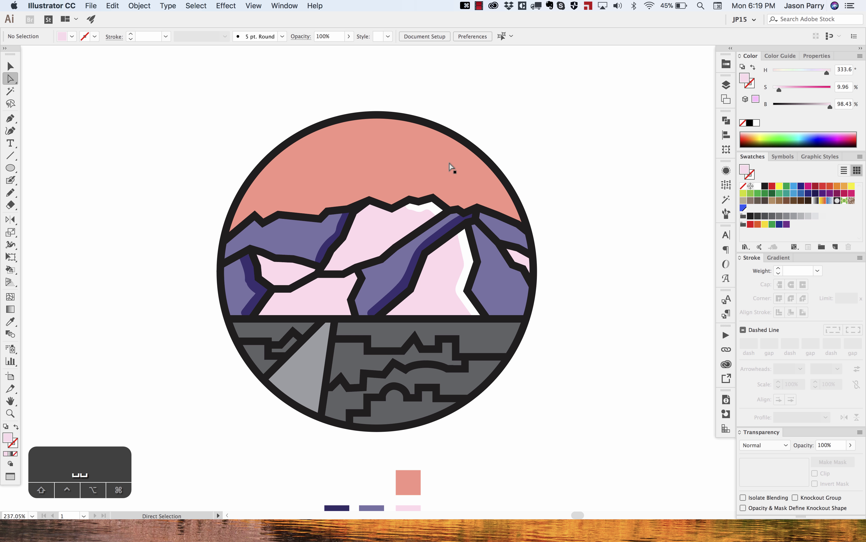
# - Duplicate the shaded colour fill group, without the black line work, horizontally to the right of the original artwork
pyautogui.scroll(-2, 497, 132)
pyautogui.scroll(-5, 497, 130)
pyautogui.hscroll(2, 497, 127)
pyautogui.keyDown('alt'); pyautogui.keyDown('shift'); pyautogui.moveTo(390, 153); pyautogui.dragTo(616, 158); pyautogui.keyUp('shift'); pyautogui.keyUp('alt')
pyautogui.hscroll(4, 555, 203)
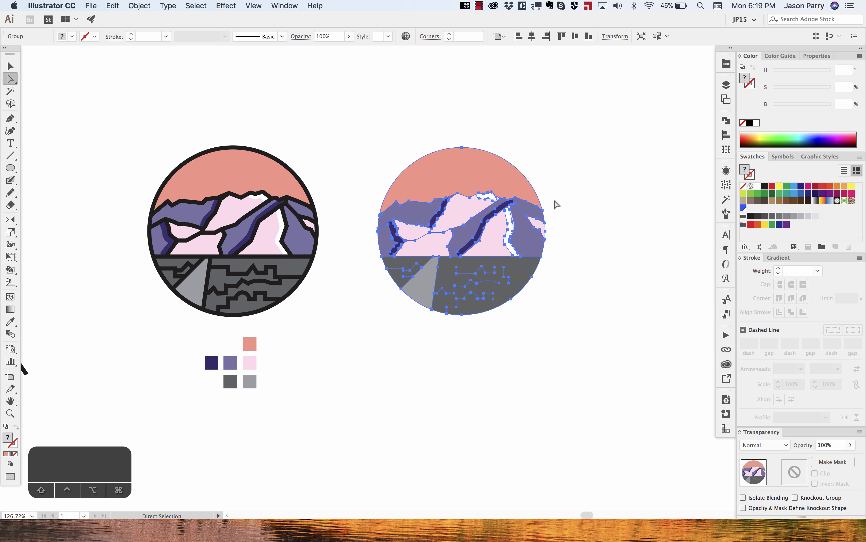
pyautogui.scroll(5, 552, 205)
pyautogui.scroll(-3, 550, 206)
pyautogui.click(550, 207)
# - Isolate the copied colour fill group and set the Magic Wand's fill colour tolerance to 0
pyautogui.press('v')
pyautogui.doubleClick(467, 229)
pyautogui.press('y')
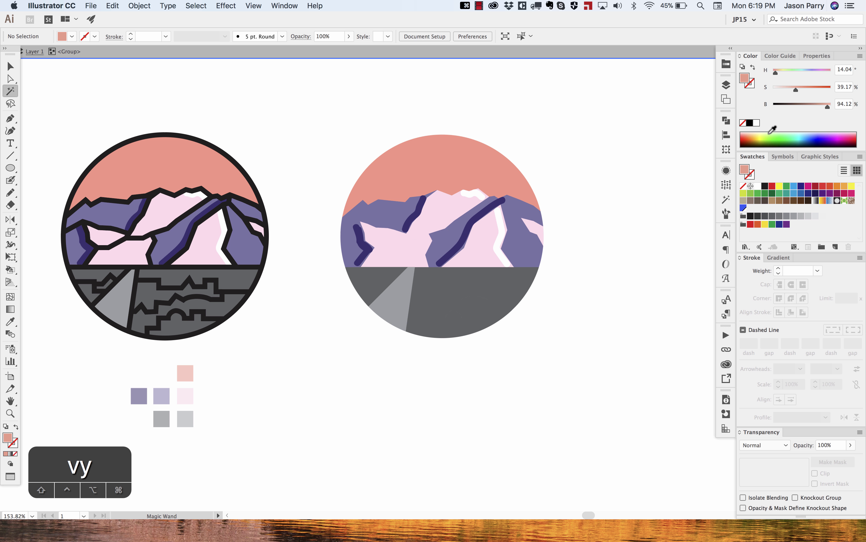
pyautogui.click(726, 200)
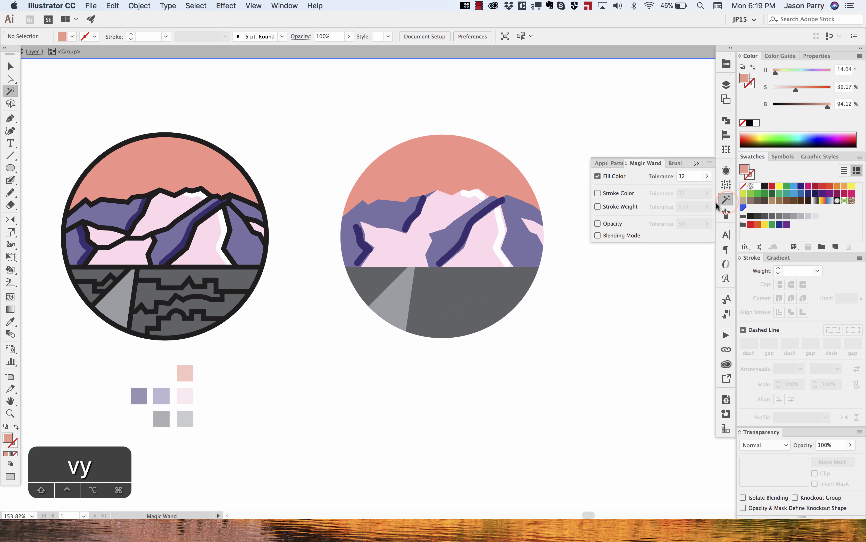
pyautogui.click(675, 177)
pyautogui.write('0')
pyautogui.press('Return')
# - Delete all white highlights and dark purple shadows within the copied colour group, and leave isolation mode
pyautogui.click(501, 220)
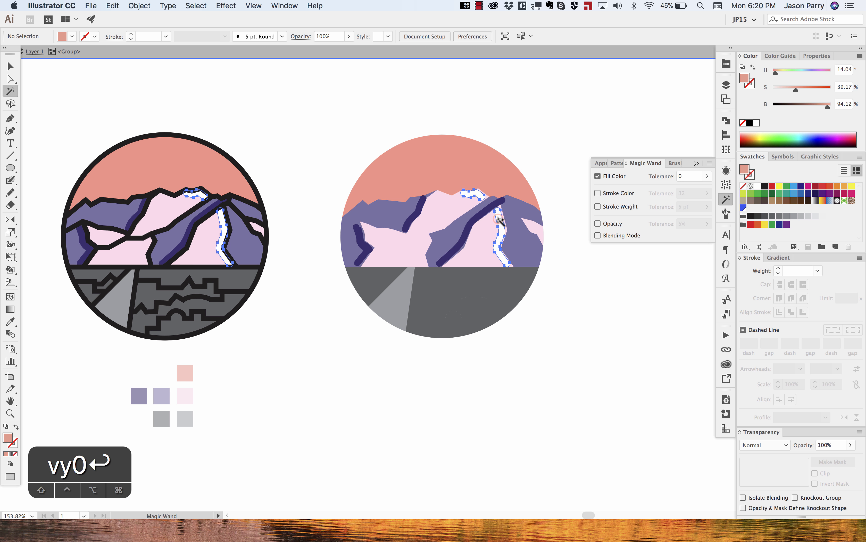
pyautogui.press('v')
pyautogui.doubleClick(481, 215)
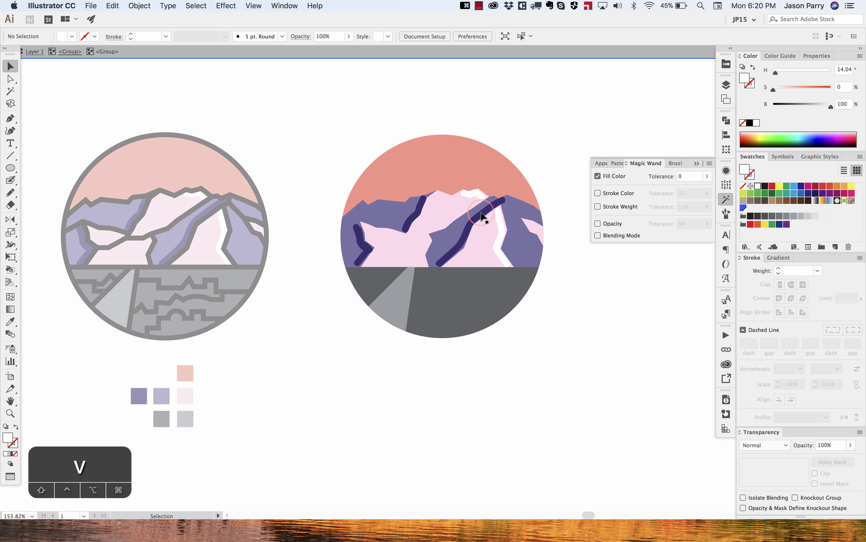
pyautogui.press('y')
pyautogui.click(483, 213)
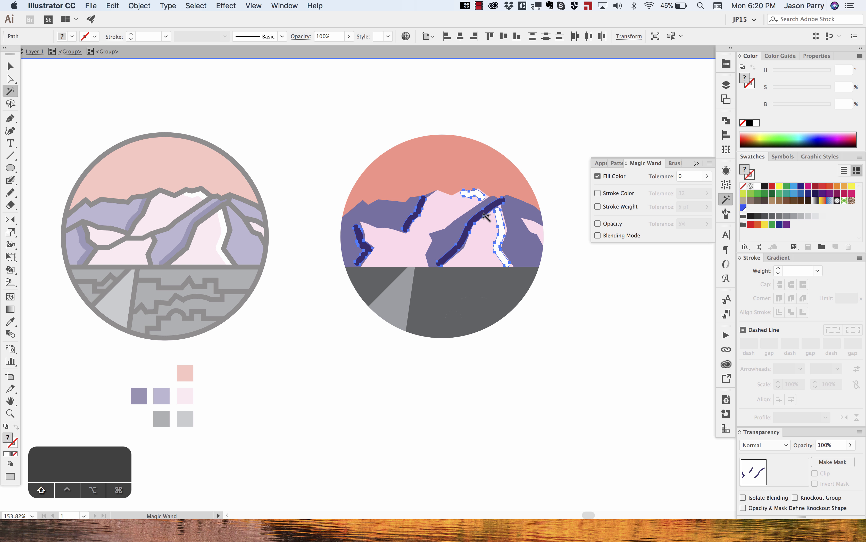
pyautogui.press('BackSpace')
pyautogui.press('v')
pyautogui.doubleClick(547, 120)
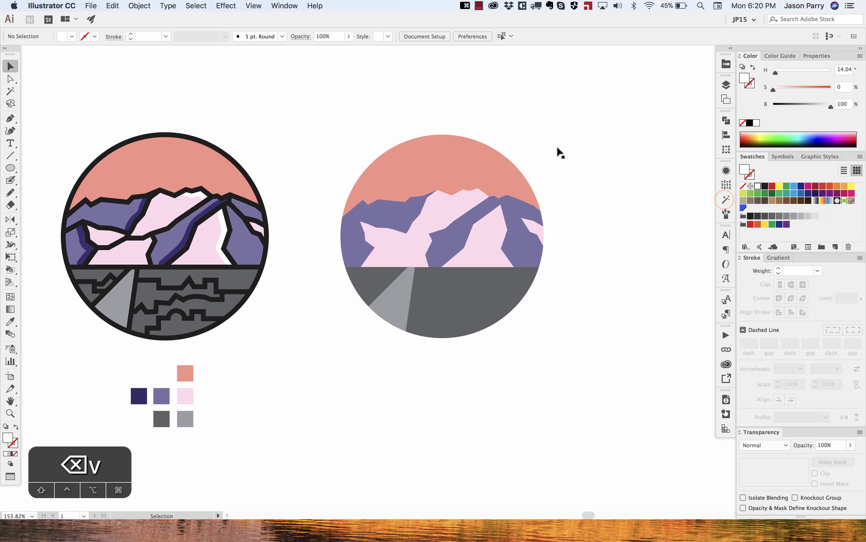
# - Compare how the mountain fills are divided in the outlined artwork and in the copy without outlines by selecting individual shapes
pyautogui.press('space')
pyautogui.moveTo(287, 144); pyautogui.dragTo(360, 139)
pyautogui.press('space')
pyautogui.press('a')
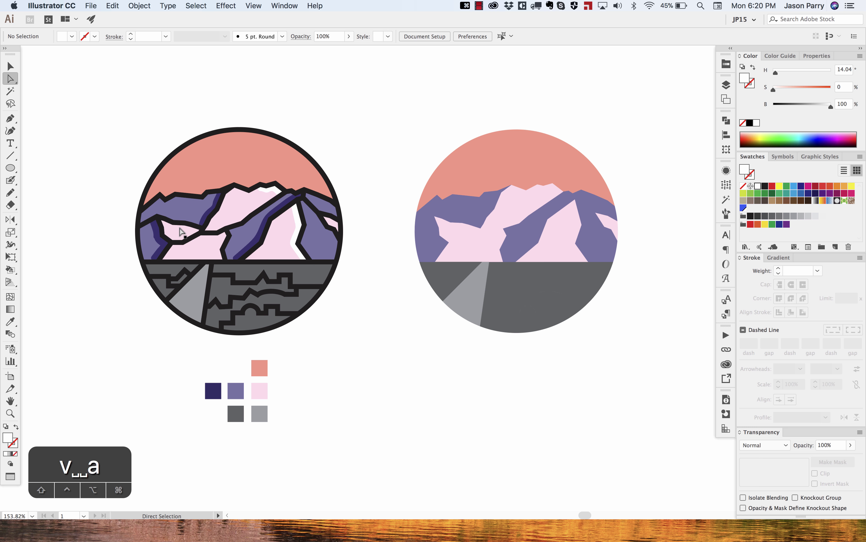
pyautogui.click(181, 235)
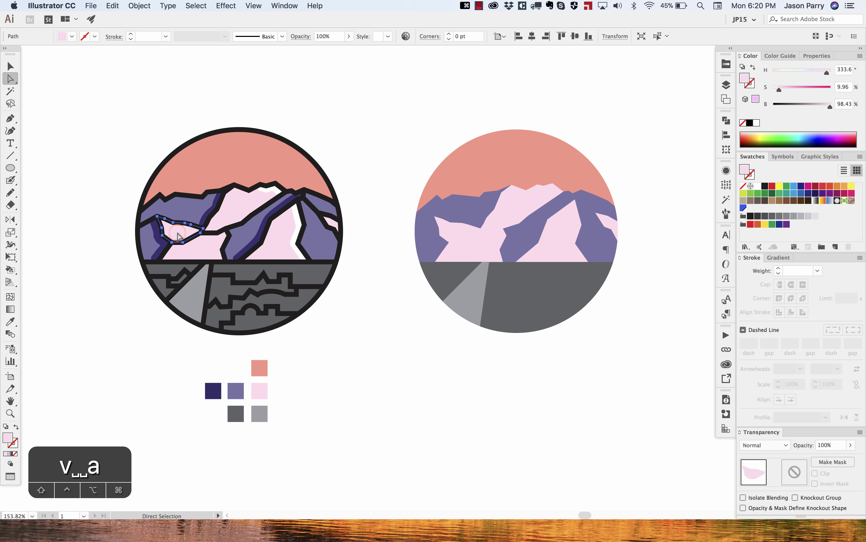
pyautogui.click(199, 252)
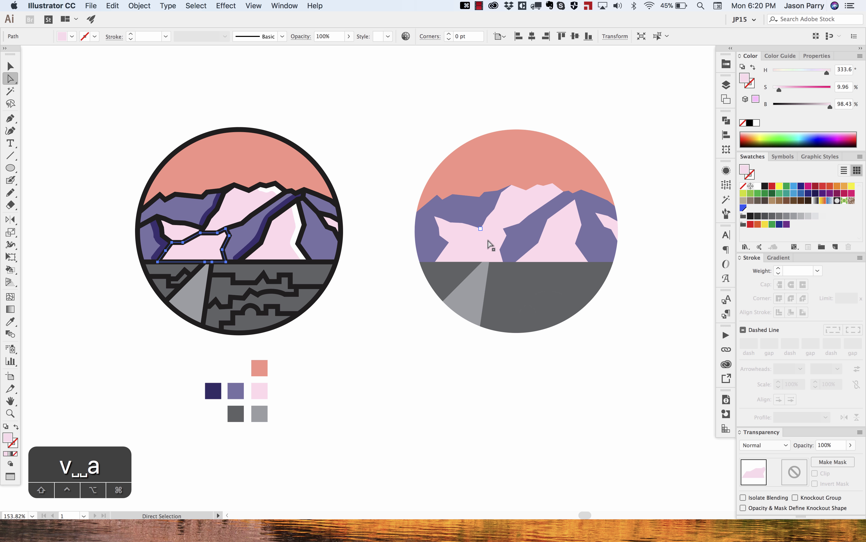
pyautogui.click(515, 215)
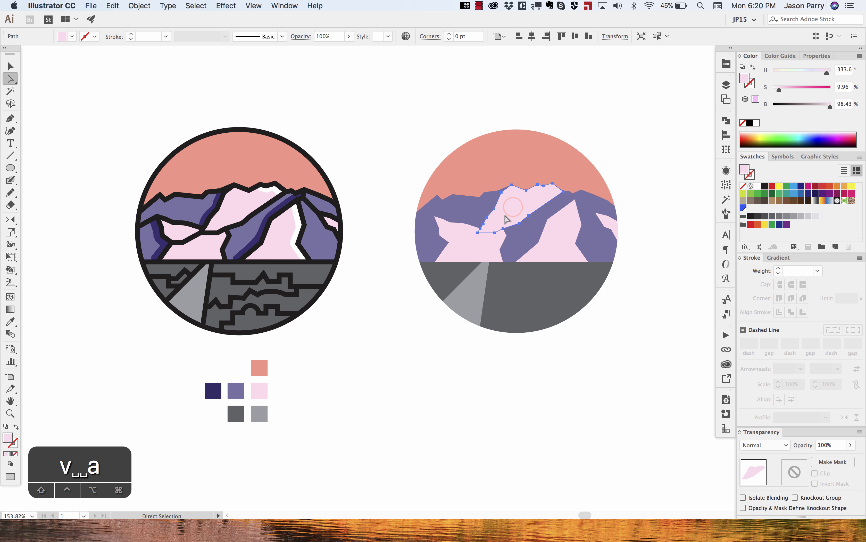
pyautogui.keyDown('shift'); pyautogui.click(462, 231); pyautogui.keyUp('shift')
pyautogui.keyDown('shift'); pyautogui.click(560, 257); pyautogui.keyUp('shift')
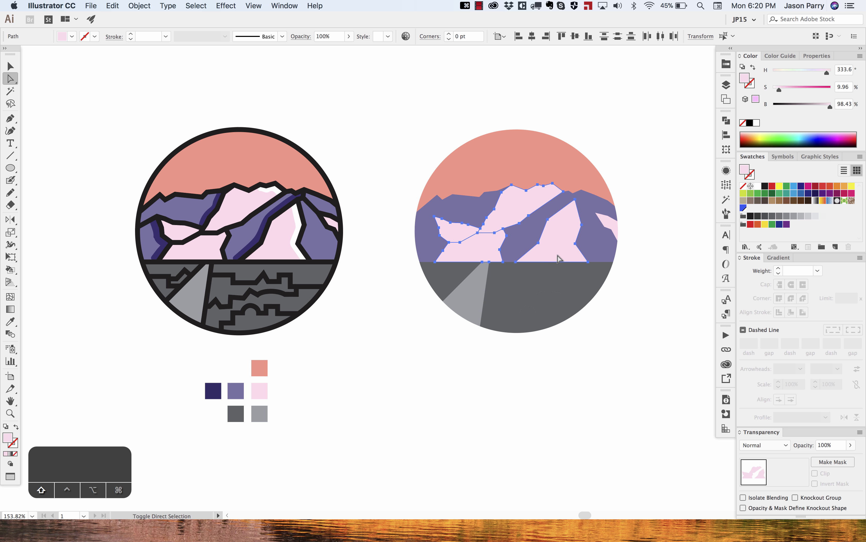
pyautogui.keyDown('shift'); pyautogui.click(547, 240); pyautogui.keyUp('shift')
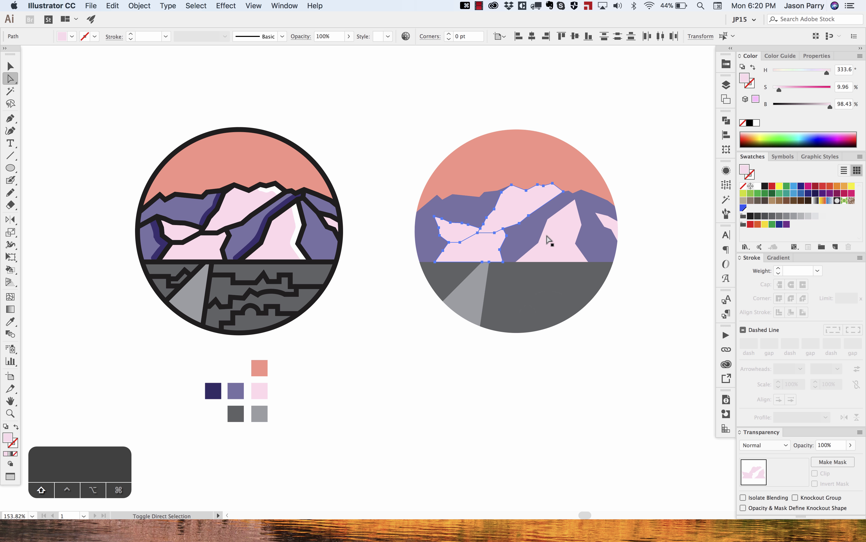
pyautogui.keyDown('shift'); pyautogui.click(587, 207); pyautogui.keyUp('shift')
pyautogui.keyDown('shift'); pyautogui.click(474, 217); pyautogui.keyUp('shift')
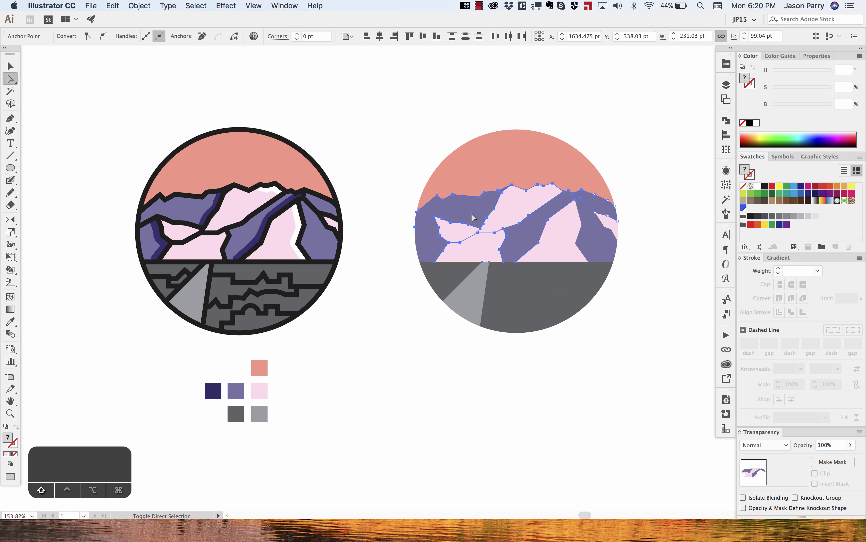
pyautogui.click(390, 179)
# - Try deleting all shapes of the copy without outlines, undo the deletion, and deselect
pyautogui.moveTo(398, 181); pyautogui.dragTo(263, 181)
pyautogui.scroll(2, 337, 197)
pyautogui.press('v')
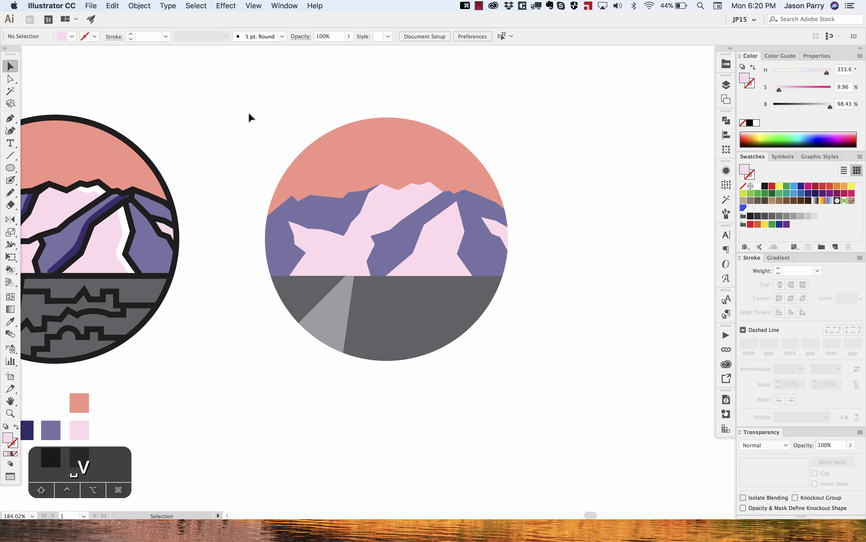
pyautogui.moveTo(248, 103); pyautogui.dragTo(553, 408)
pyautogui.press('a')
pyautogui.moveTo(257, 84); pyautogui.dragTo(554, 438)
pyautogui.press('Delete')
pyautogui.press('super+z')
pyautogui.press('super+shift+a')
# - Move the copied colour fill group farther to the right of the outlined artwork
pyautogui.press('v')
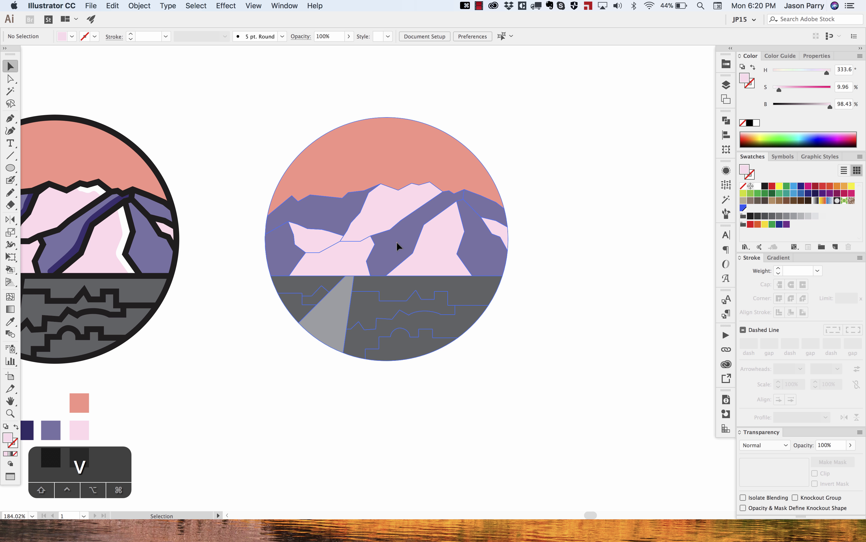
pyautogui.click(396, 242)
pyautogui.moveTo(377, 193); pyautogui.dragTo(541, 179)
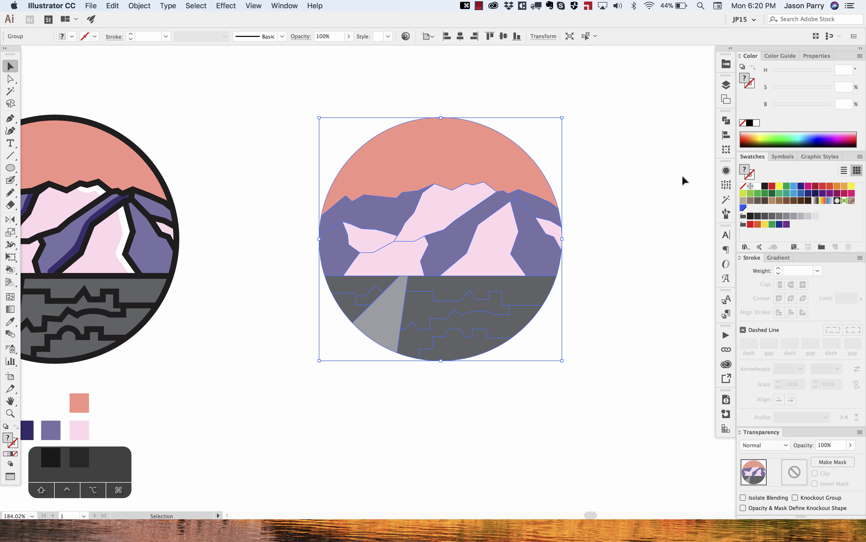
# - Try merging the adjoining same-coloured shapes of the copy without outlines using Pathfinder Merge
pyautogui.hscroll(3, 686, 179)
pyautogui.scroll(1, 686, 179)
pyautogui.click(728, 122)
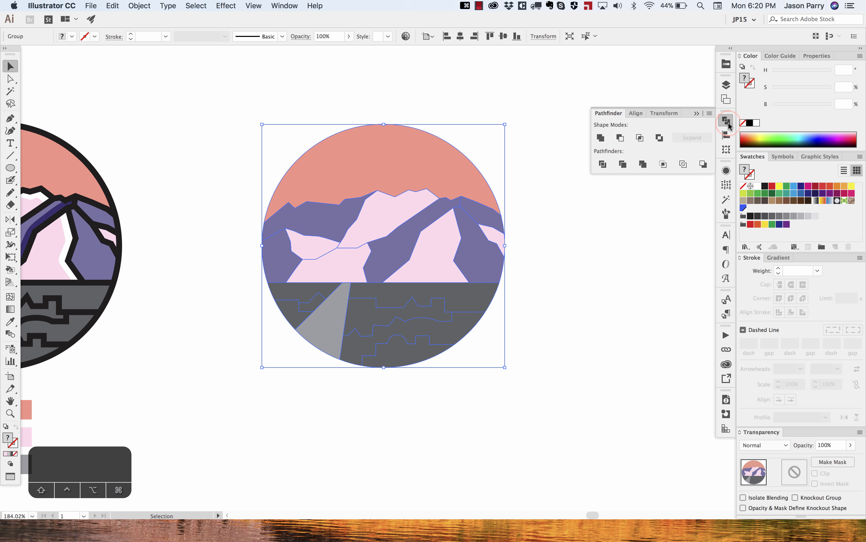
pyautogui.click(643, 163)
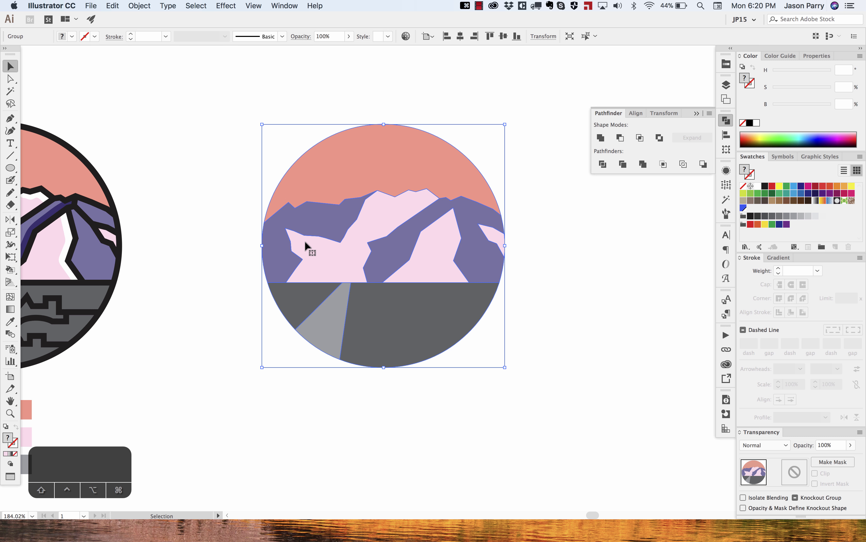
# - Set the saturation of the upper pink mountain face in the copy without outlines to 13.94%, and deselect
pyautogui.press('shift+super+a')
pyautogui.press('a')
pyautogui.click(396, 222)
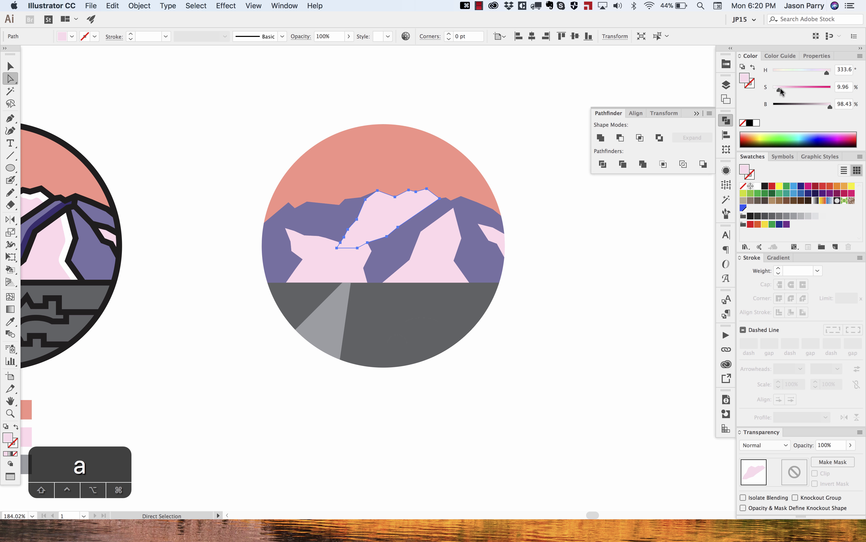
pyautogui.moveTo(780, 90); pyautogui.dragTo(782, 89)
pyautogui.press('shift+super+a')
# - Select the colour group and its recoloured pink mountain face, undo the saturation change, and deselect
pyautogui.press('v')
pyautogui.click(374, 232)
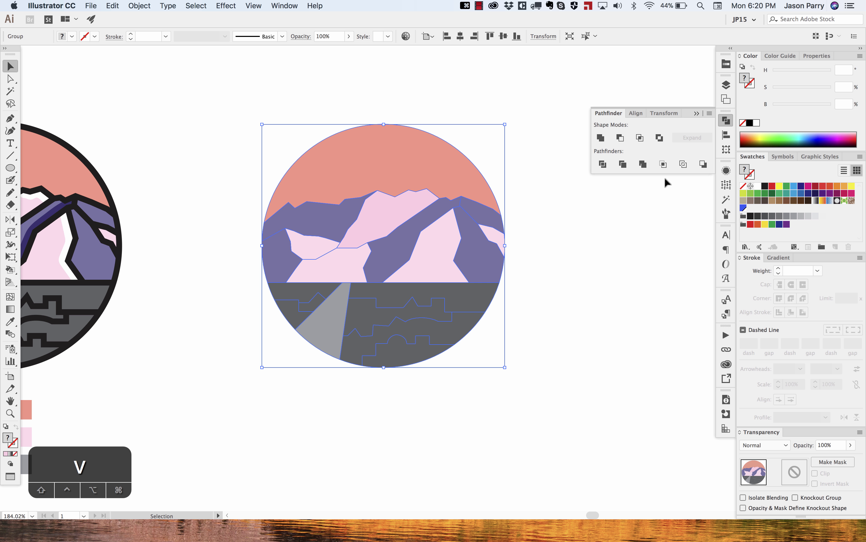
pyautogui.press('shift+super+a')
pyautogui.press('a')
pyautogui.click(374, 219)
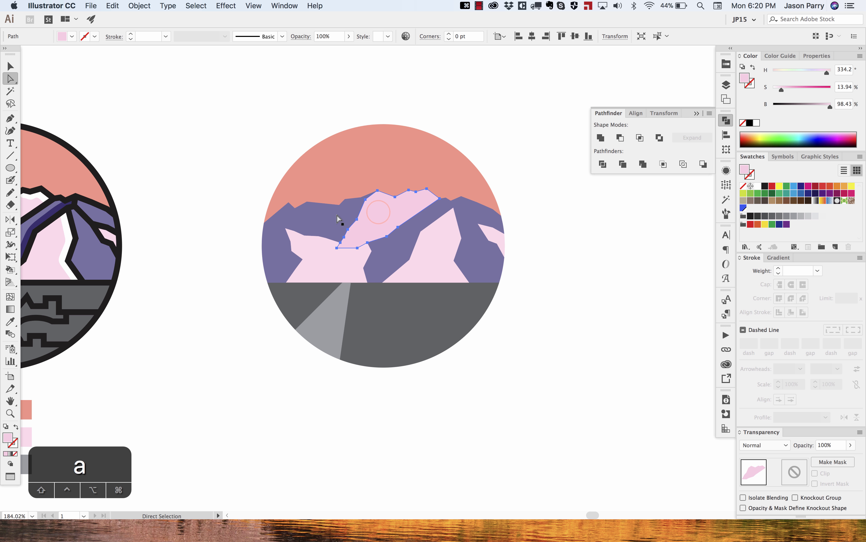
pyautogui.press('super+z')
pyautogui.press('shift+super+a')
pyautogui.press('v')
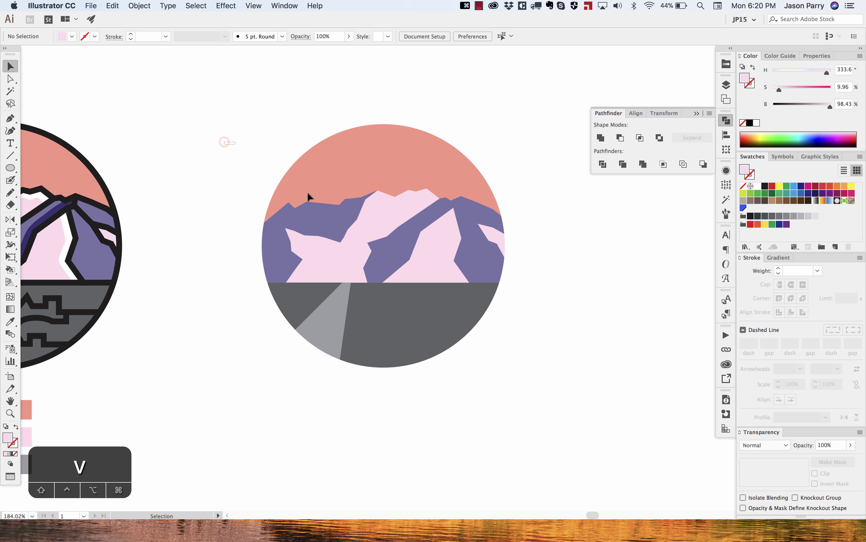
# - Merge the adjoining same-coloured shapes of the whole colour group with Pathfinder Merge
pyautogui.click(310, 193)
pyautogui.click(643, 164)
# - Try moving the merged pink and purple mountain shapes out of the circle individually, and undo the moves
pyautogui.press('a')
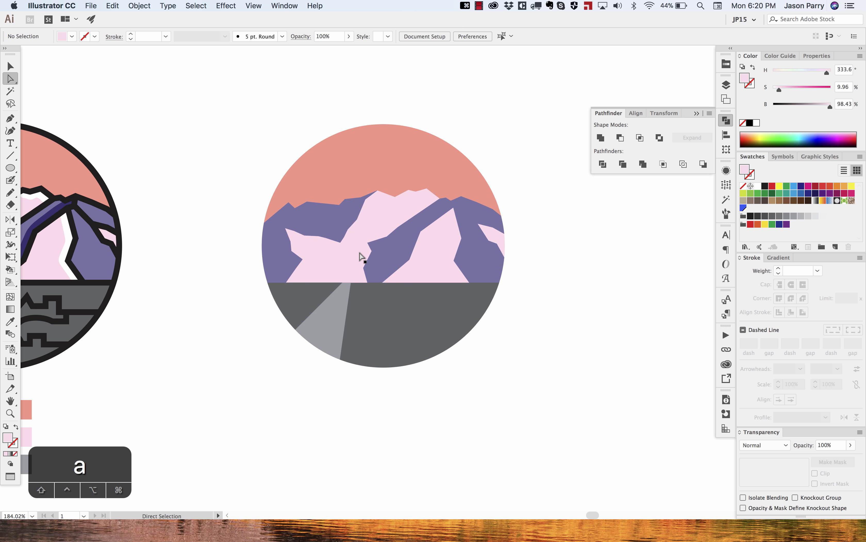
pyautogui.moveTo(362, 257); pyautogui.dragTo(569, 242)
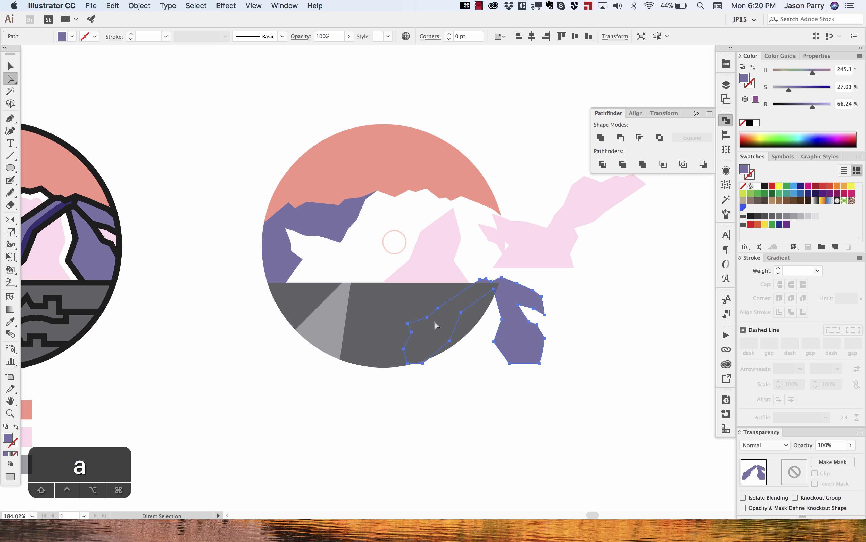
pyautogui.press('super+z')
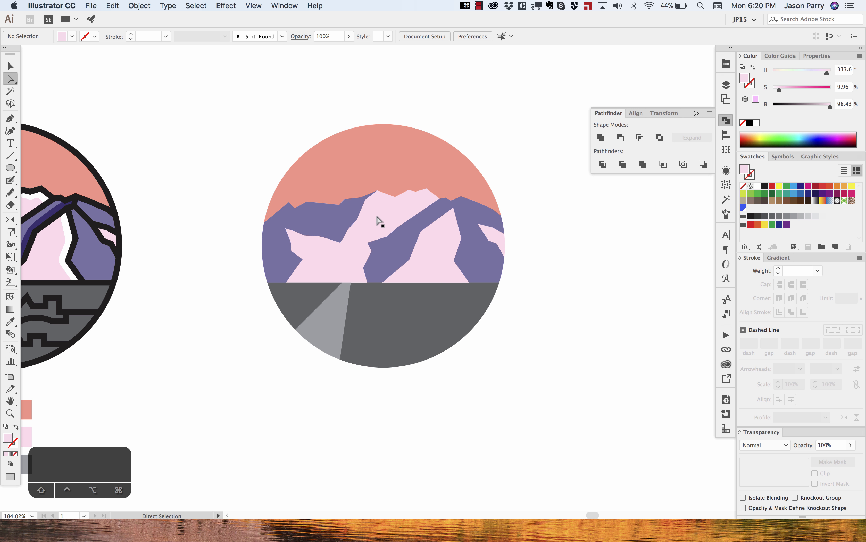
# - Move the merged pink mountain shape below the circle with the transparency grid shown, undo the move, and hide the grid
pyautogui.press('shift+super+d')
pyautogui.moveTo(378, 217); pyautogui.dragTo(360, 395)
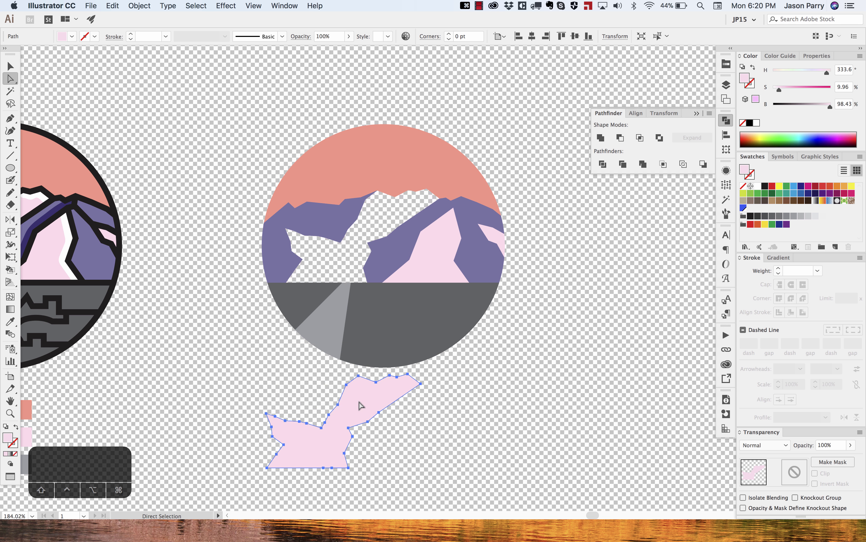
pyautogui.press('super+z')
pyautogui.press('shift+super+d')
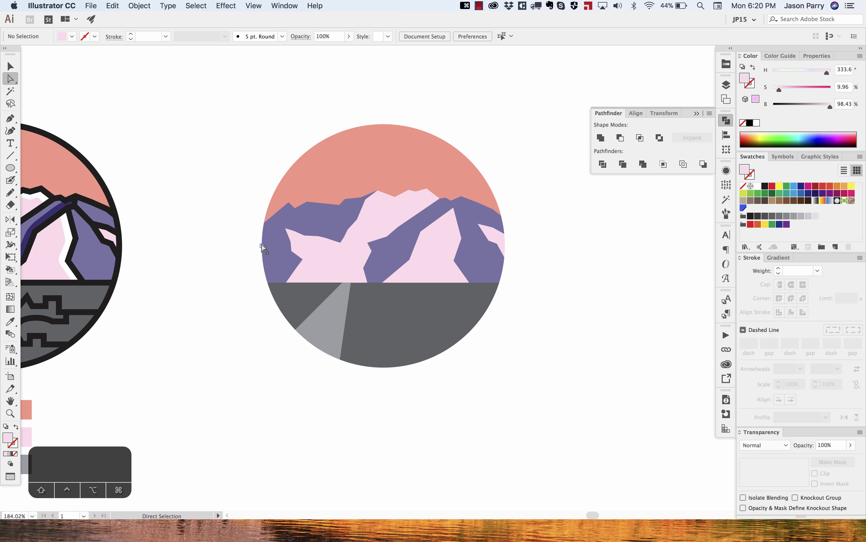
# - Compare the outlined artwork with the merged copy side by side, with the Pathfinder options closed
pyautogui.press('space')
pyautogui.moveTo(476, 179); pyautogui.dragTo(467, 206)
pyautogui.press('v')
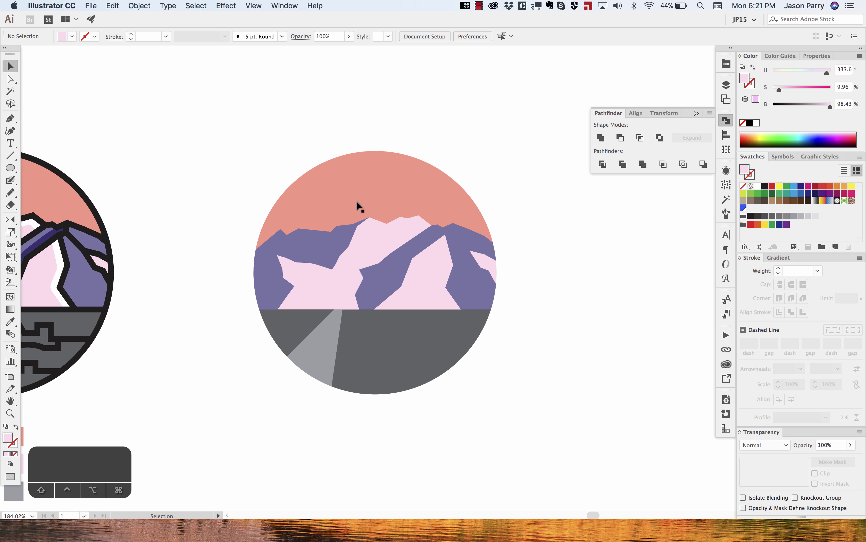
pyautogui.press('a')
pyautogui.scroll(-5, 475, 164)
pyautogui.hscroll(-5, 477, 166)
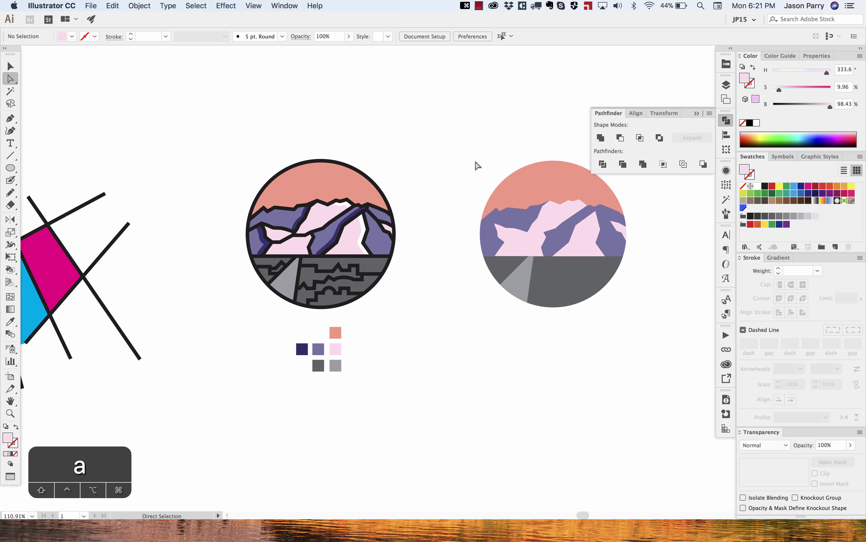
pyautogui.hscroll(-2, 476, 166)
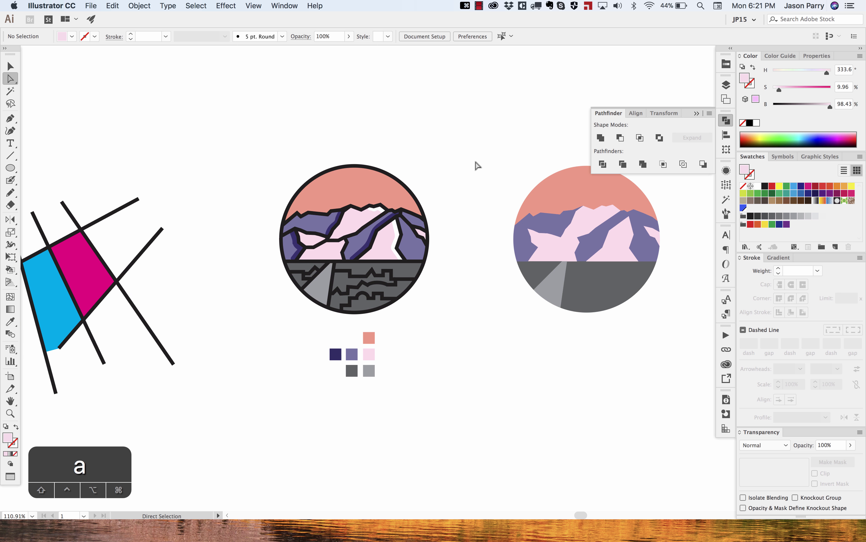
pyautogui.click(727, 120)
pyautogui.scroll(2, 597, 173)
pyautogui.hscroll(2, 598, 172)
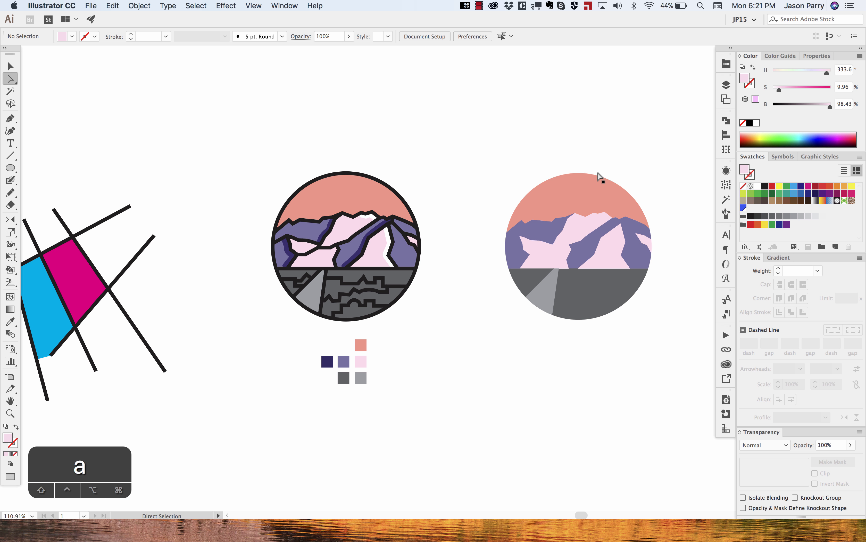